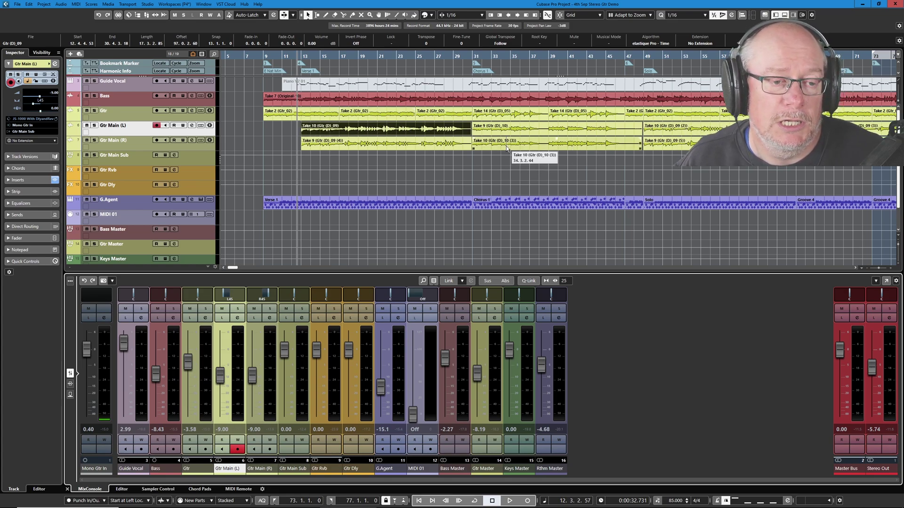
# Deselect the Take 10 event and disarm Gtr Main (R), leaving only Gtr Main (L) record-enabled
pyautogui.moveTo(290, 126); pyautogui.dragTo(330, 142)
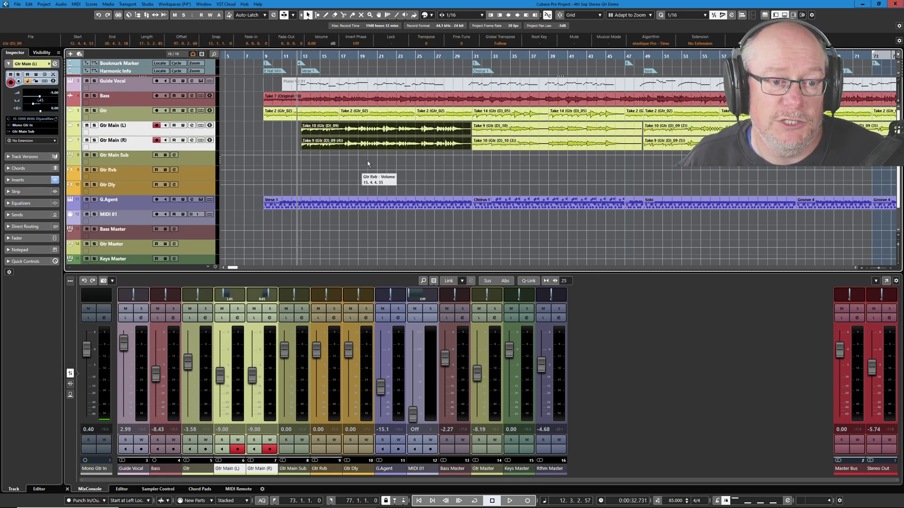
pyautogui.click(285, 133)
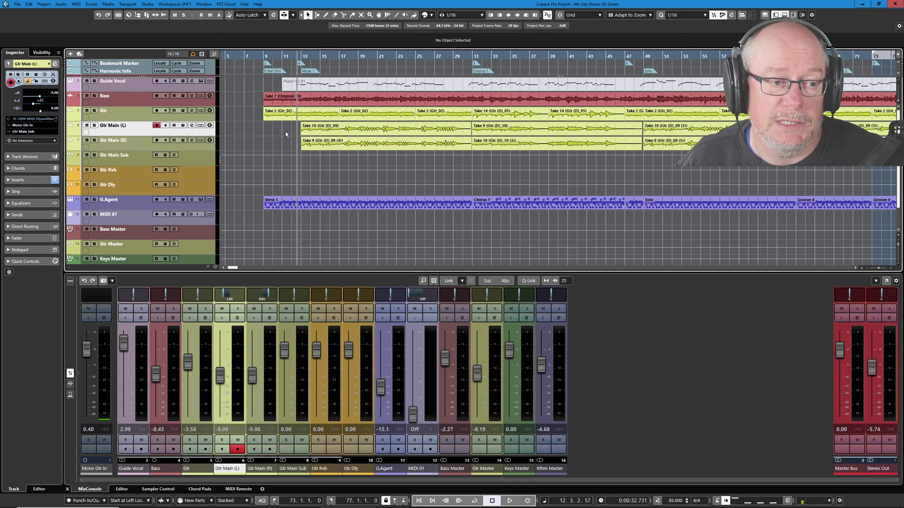
# Play through the guitar section, stop, and select the first Take 10 event on Gtr Main (L)
pyautogui.click(510, 500)
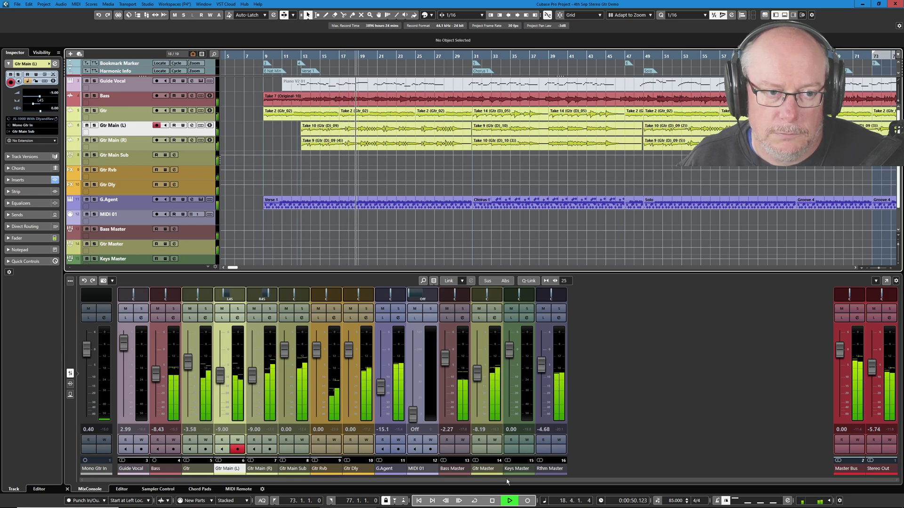
pyautogui.press('space')
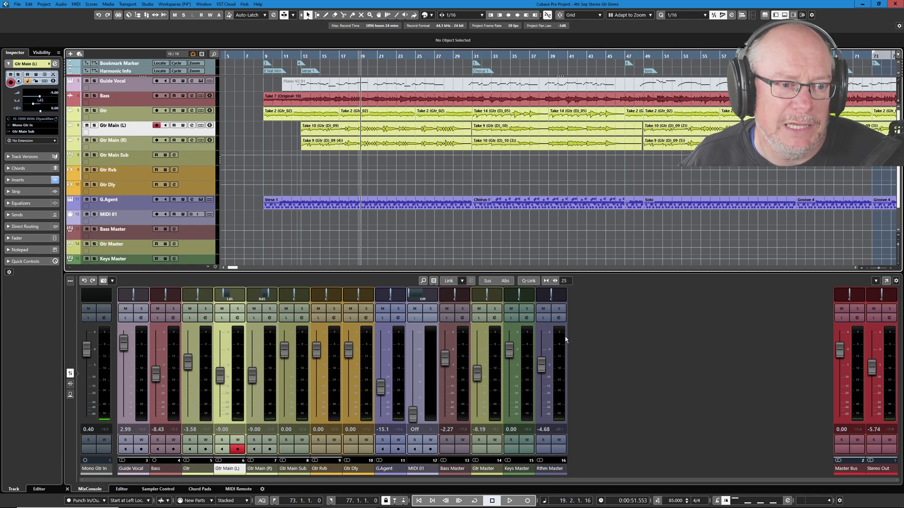
pyautogui.click(338, 127)
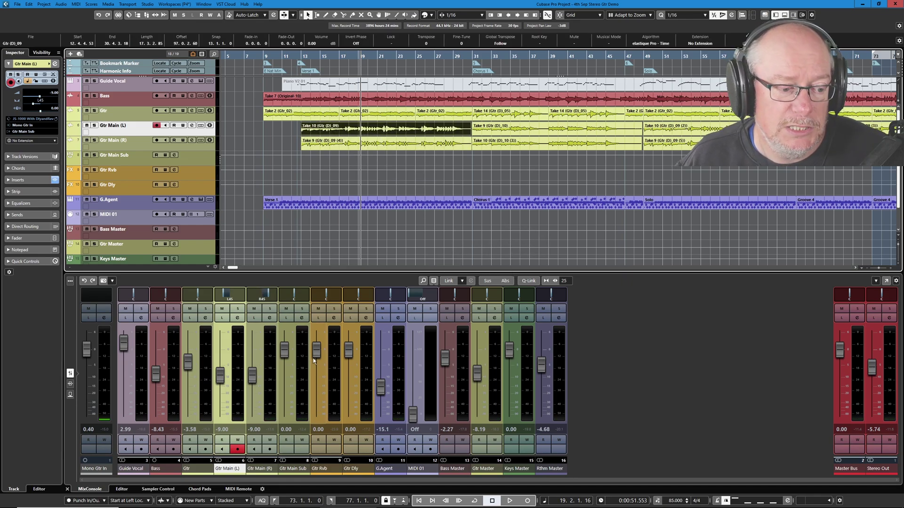
# Show the Take 10 waveform in the Lower Zone editor, solo Gtr Main (L) then (R), and select both tracks
pyautogui.click(122, 489)
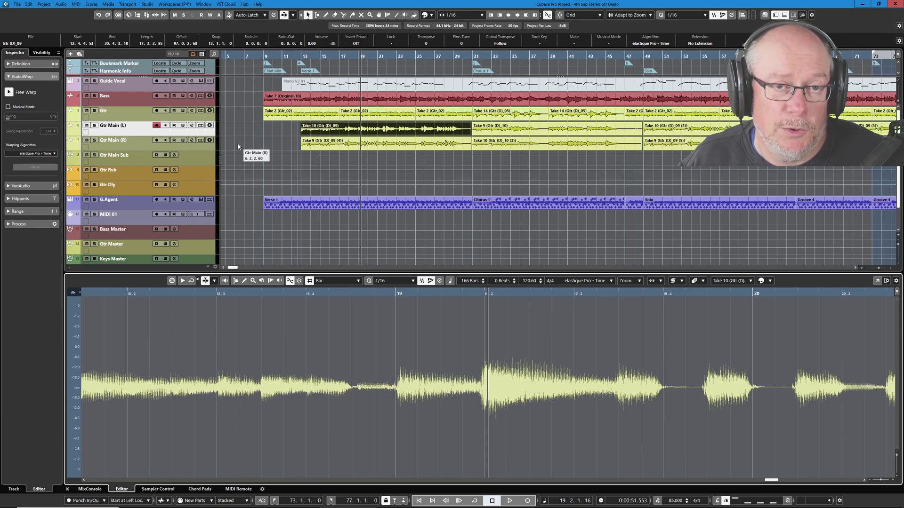
pyautogui.click(94, 126)
pyautogui.click(95, 141)
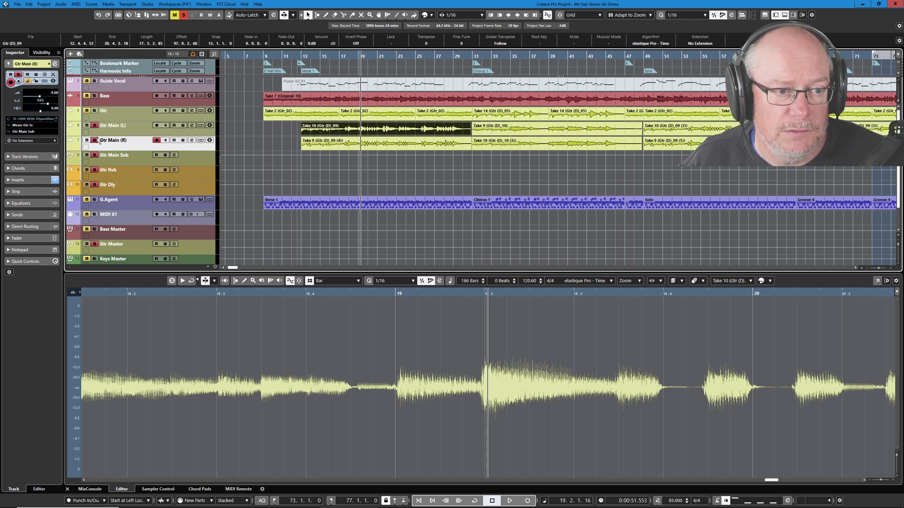
pyautogui.keyDown('ctrl'); pyautogui.click(140, 131); pyautogui.keyUp('ctrl')
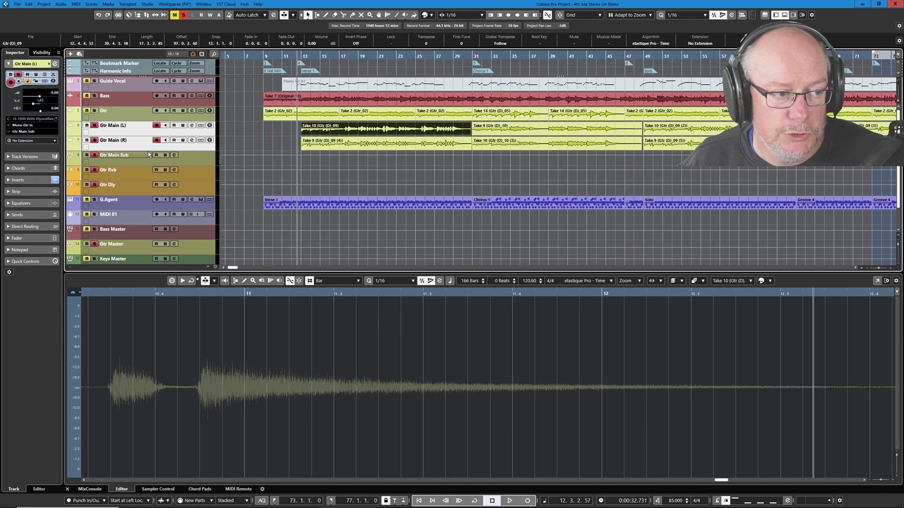
# Make the Gtr Main (L) and (R) lanes taller, zoom to bars 12–17, and play both takes
pyautogui.moveTo(148, 149); pyautogui.dragTo(146, 192)
pyautogui.scroll(4, 289, 186)
pyautogui.scroll(3, 376, 175)
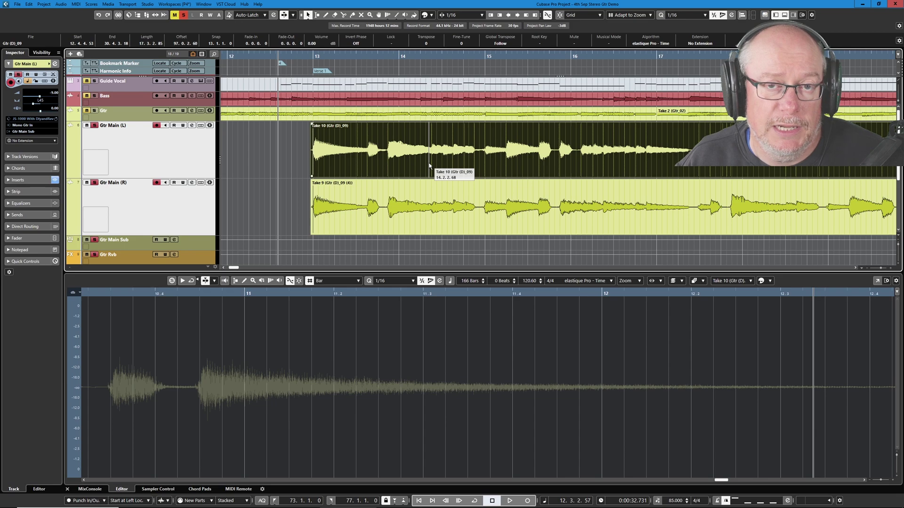
pyautogui.press('space')
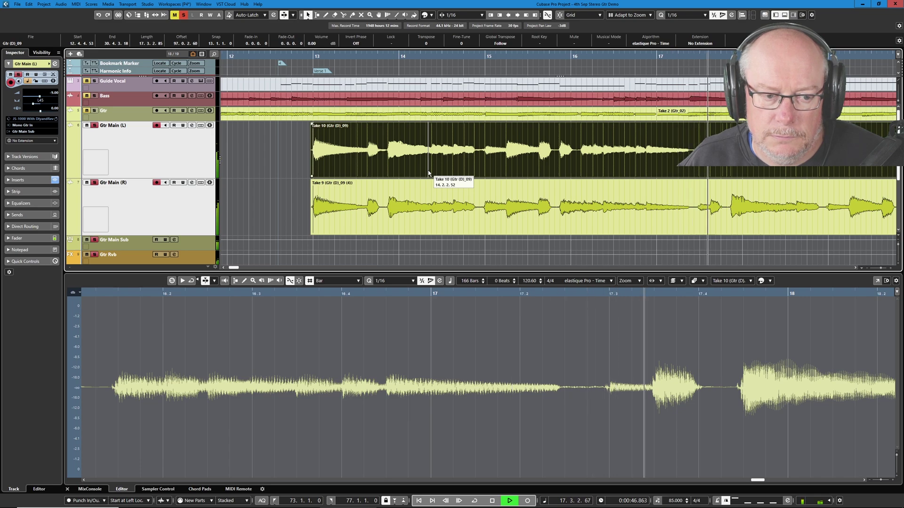
# Zoom in near bar 17.3 and replay from 17.3 and 17.2.4 to hear where the takes drift
pyautogui.press('space')
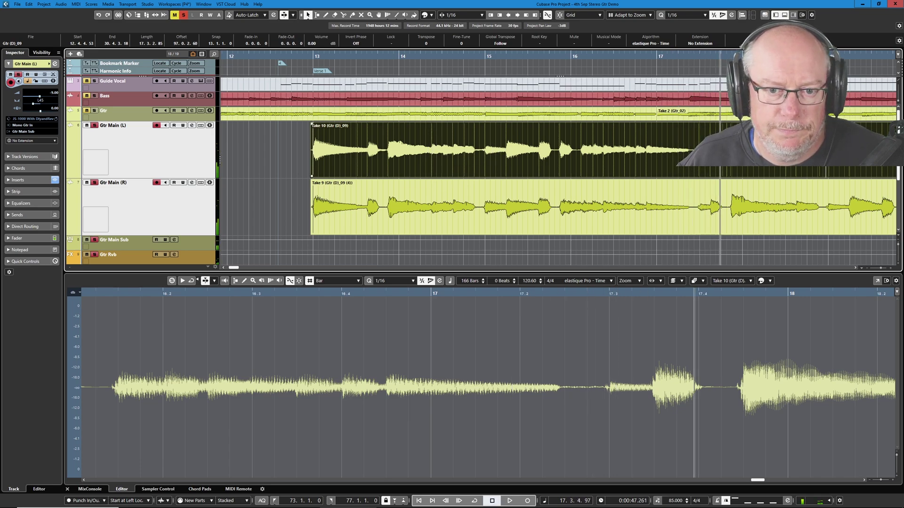
pyautogui.scroll(2, 777, 168)
pyautogui.scroll(2, 776, 170)
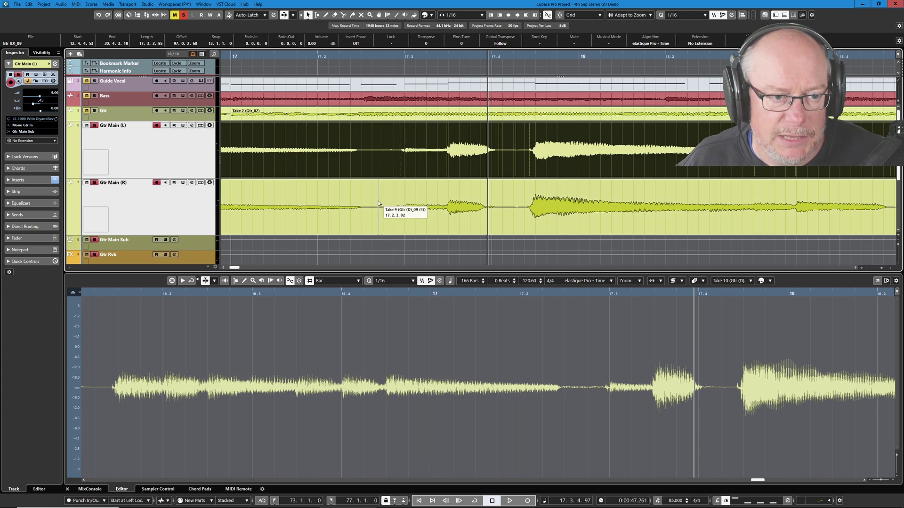
pyautogui.scroll(3, 400, 193)
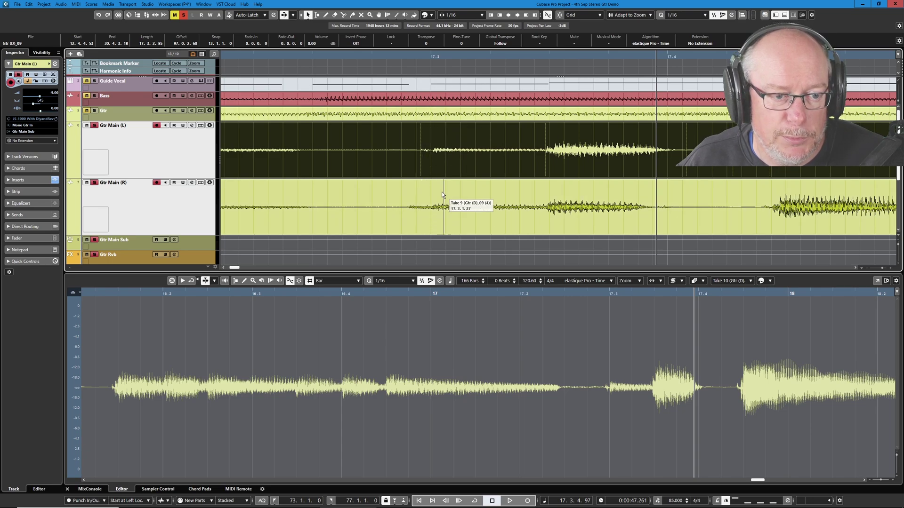
pyautogui.scroll(-4, 434, 203)
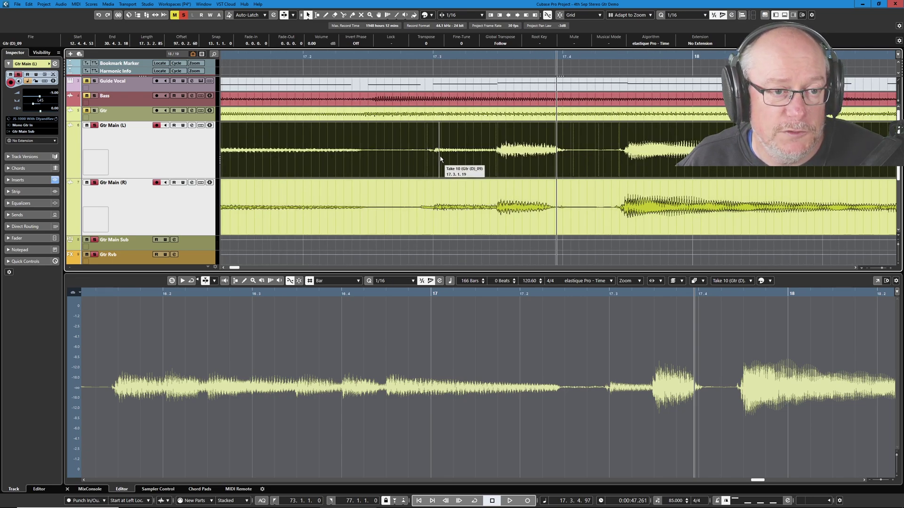
pyautogui.click(434, 54)
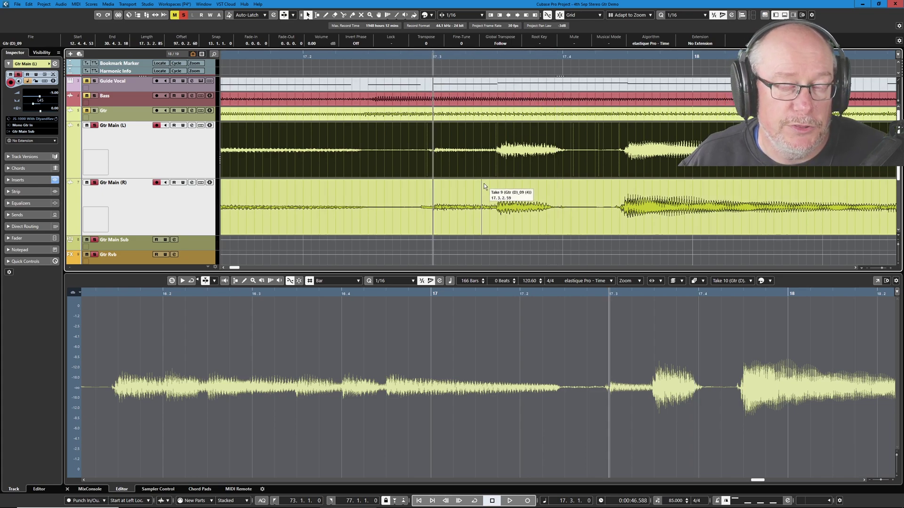
pyautogui.press('space')
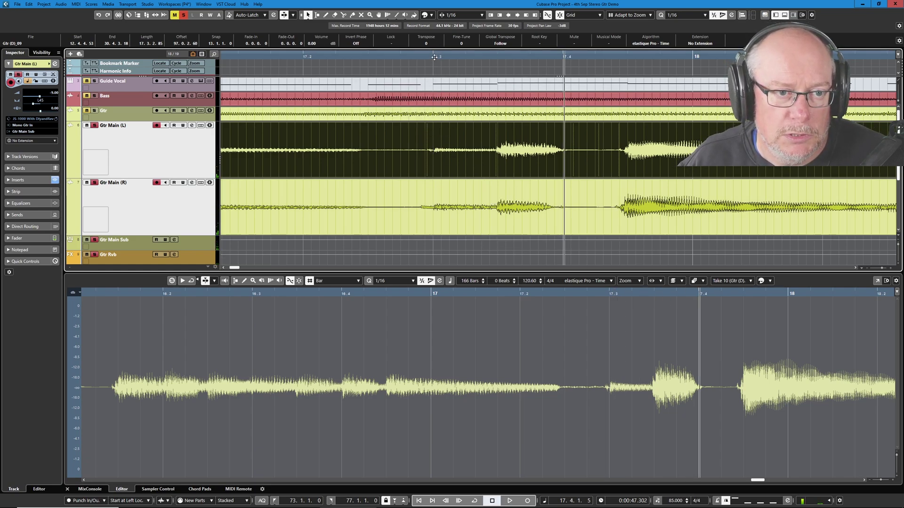
pyautogui.press('space')
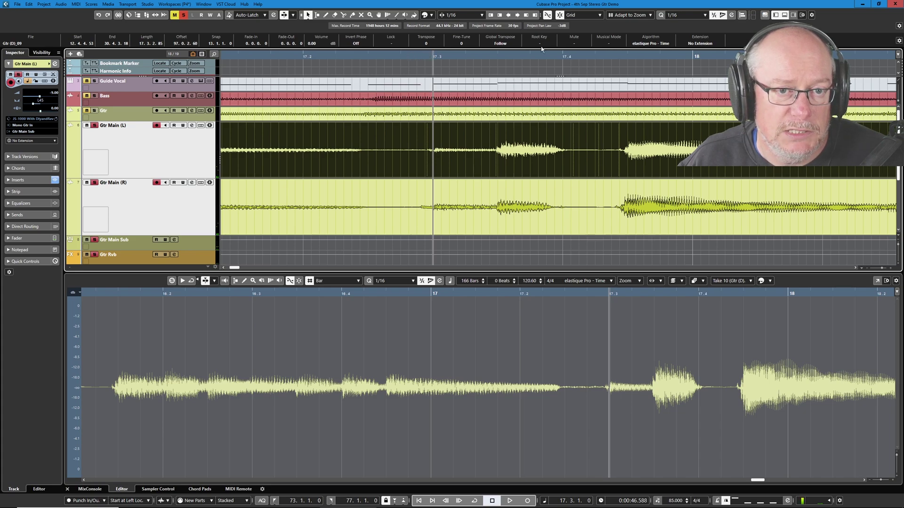
pyautogui.click(404, 57)
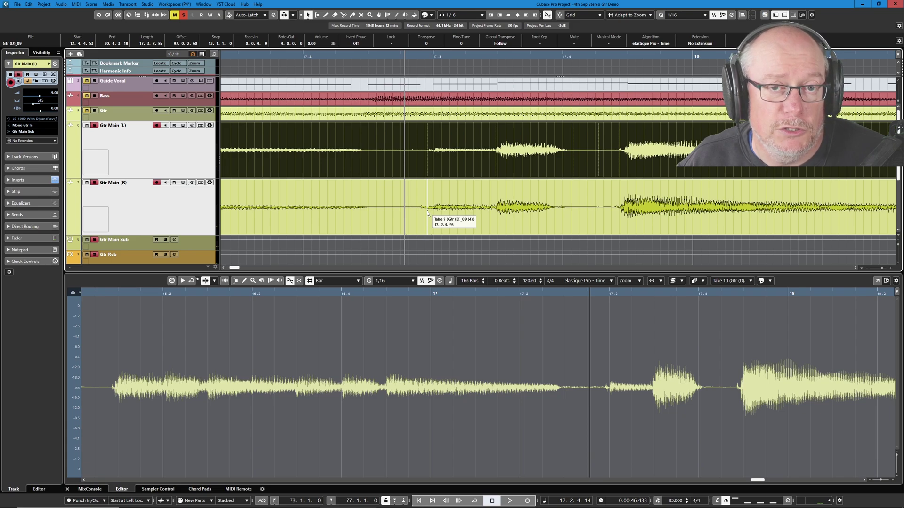
pyautogui.press('space')
pyautogui.press('space')
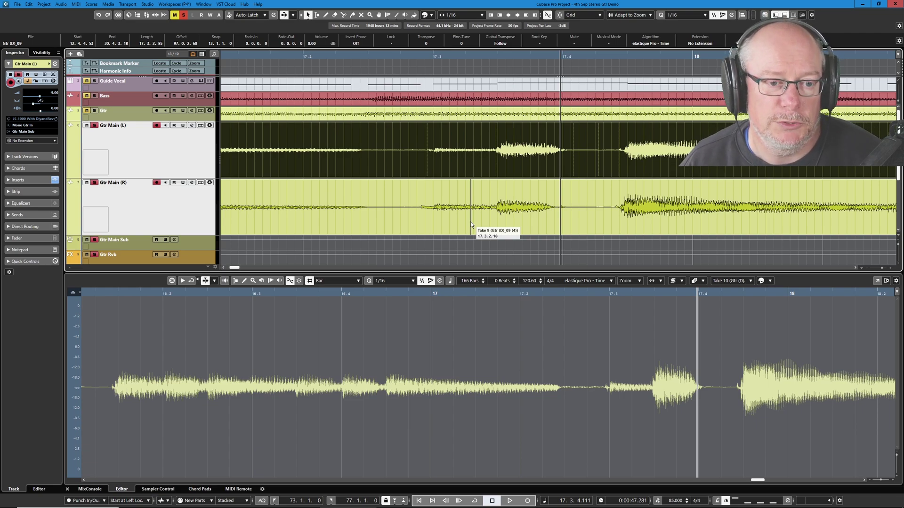
# Zoom the timeline out to bars 7–45 to survey the whole guitar section
pyautogui.press('g')
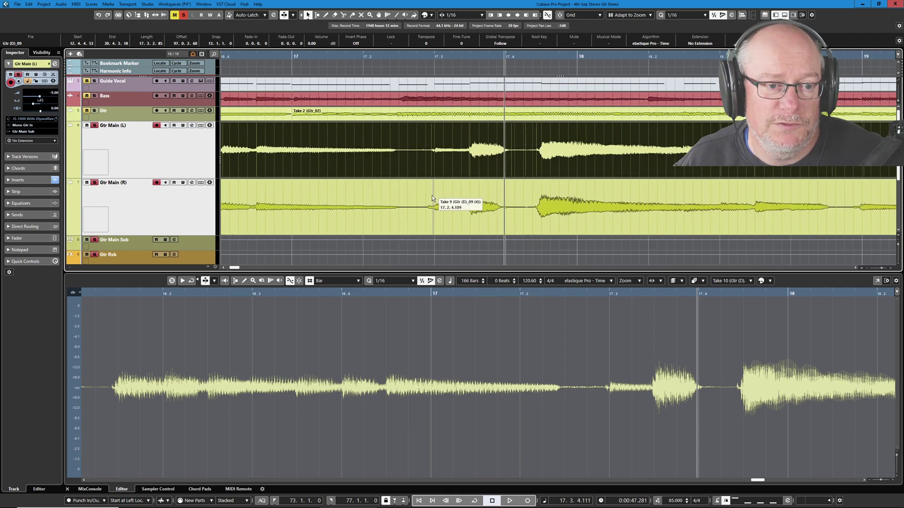
pyautogui.press('g')
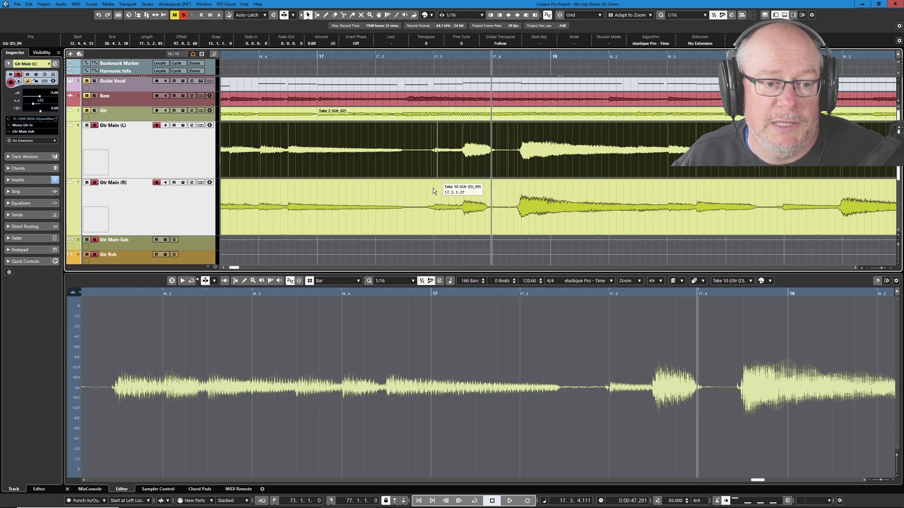
pyautogui.press('g')
pyautogui.press('g')
pyautogui.press('g')
pyautogui.press('g')
pyautogui.press('g')
pyautogui.press('g')
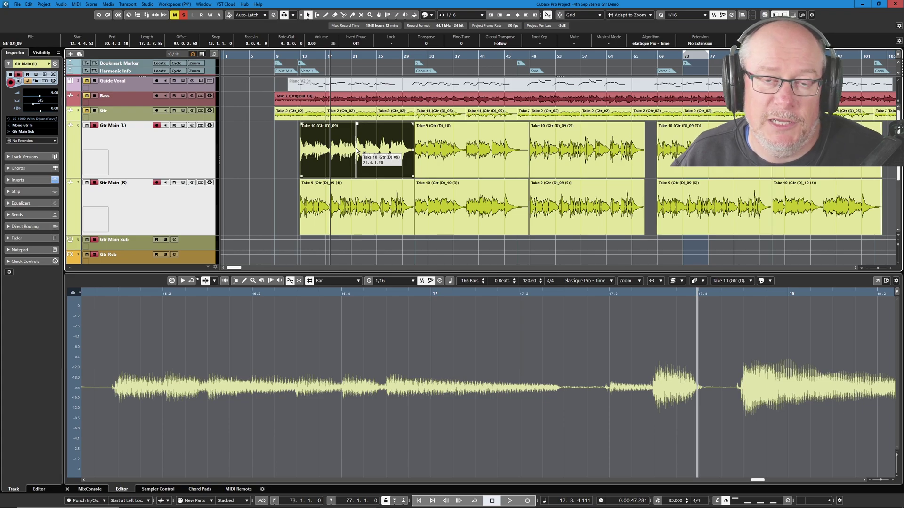
# Zoom back in to 17.2–17.4 around the Take 9/Take 10 join and bring up the tool menu over the event
pyautogui.keyDown('ctrl'); pyautogui.scroll(5, 306, 169); pyautogui.keyUp('ctrl')
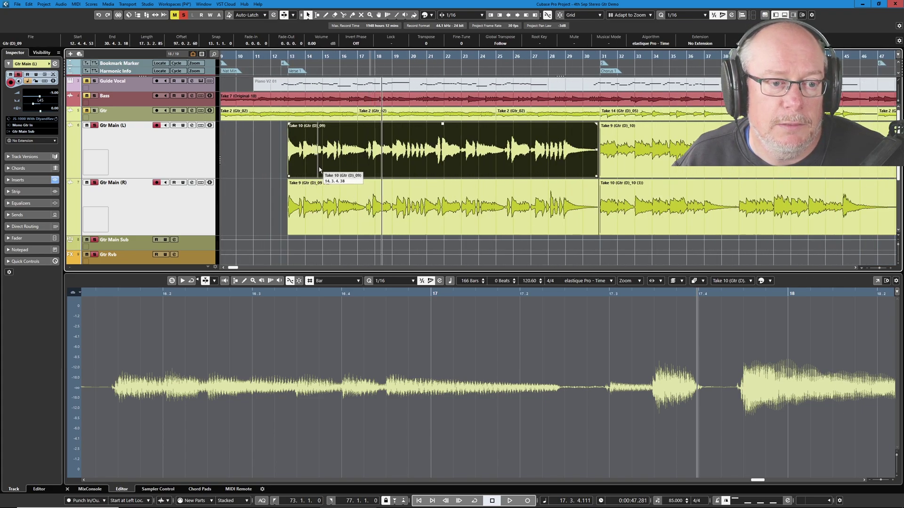
pyautogui.keyDown('ctrl'); pyautogui.scroll(5, 352, 184); pyautogui.keyUp('ctrl')
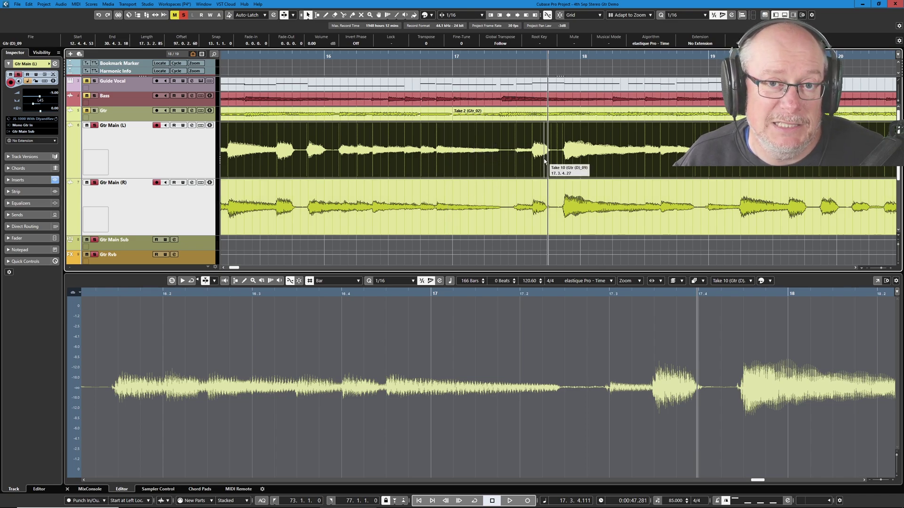
pyautogui.press('h')
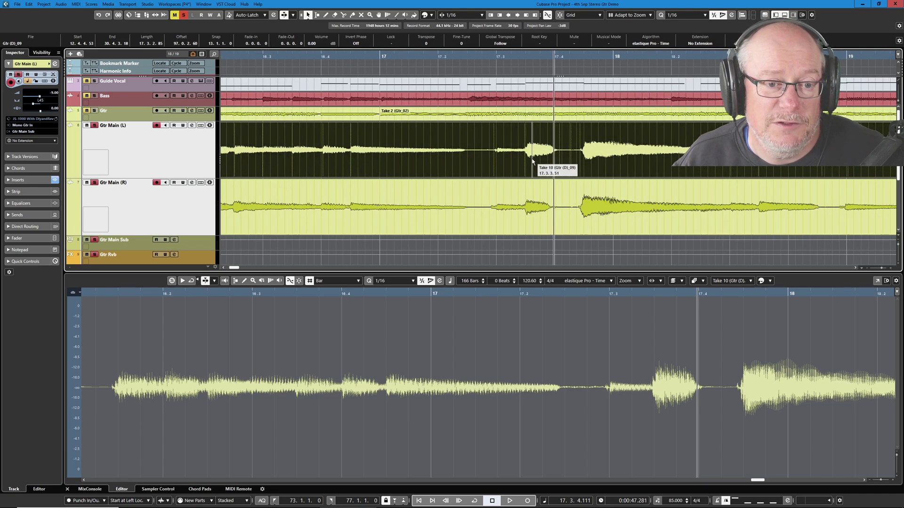
pyautogui.press('h')
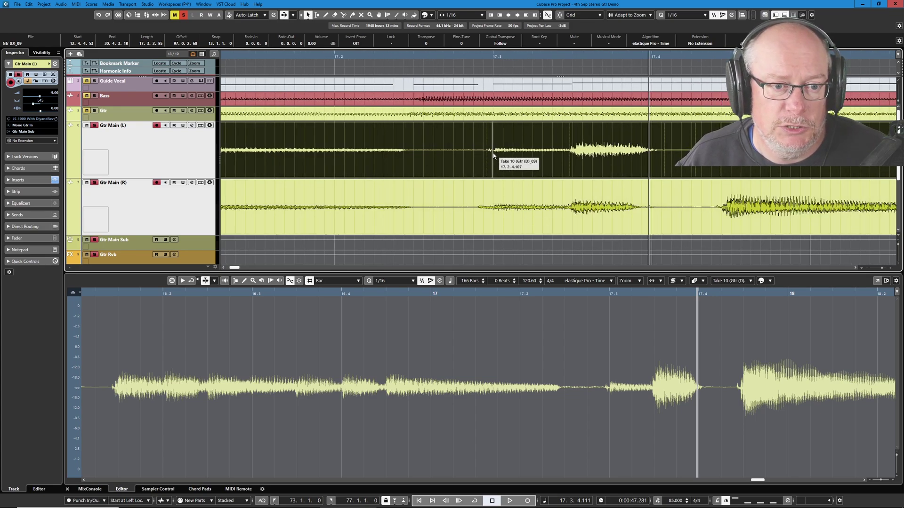
pyautogui.rightClick(478, 157)
# Split the Gtr Main (L) event near 17.2.4.89 with the scissors tool
pyautogui.click(513, 156)
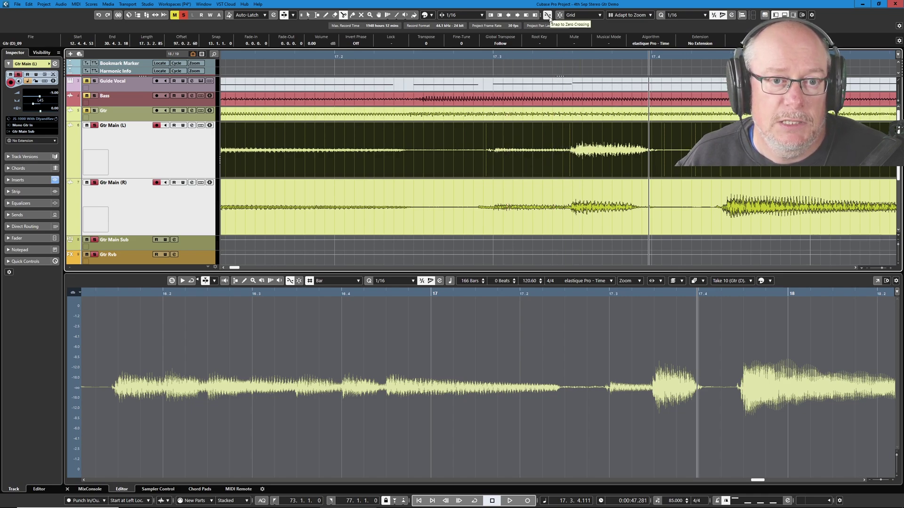
pyautogui.keyDown('ctrl'); pyautogui.scroll(1, 504, 188); pyautogui.keyUp('ctrl')
pyautogui.keyDown('ctrl'); pyautogui.scroll(1, 497, 200); pyautogui.keyUp('ctrl')
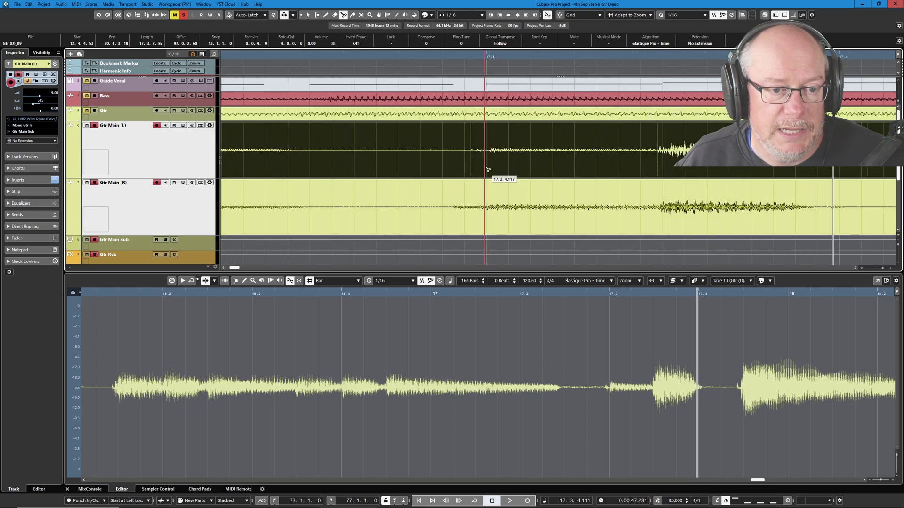
pyautogui.scroll(-1, 476, 156)
pyautogui.scroll(1, 469, 155)
pyautogui.click(467, 155)
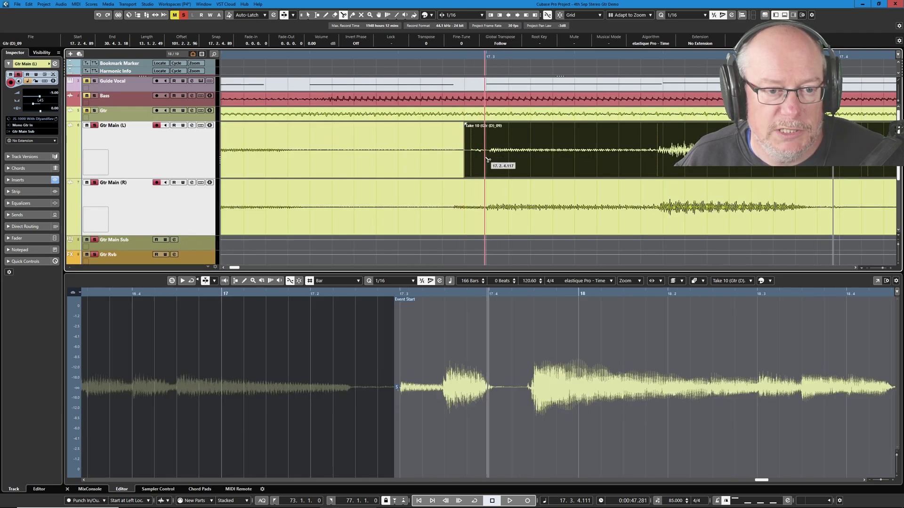
pyautogui.click(485, 158)
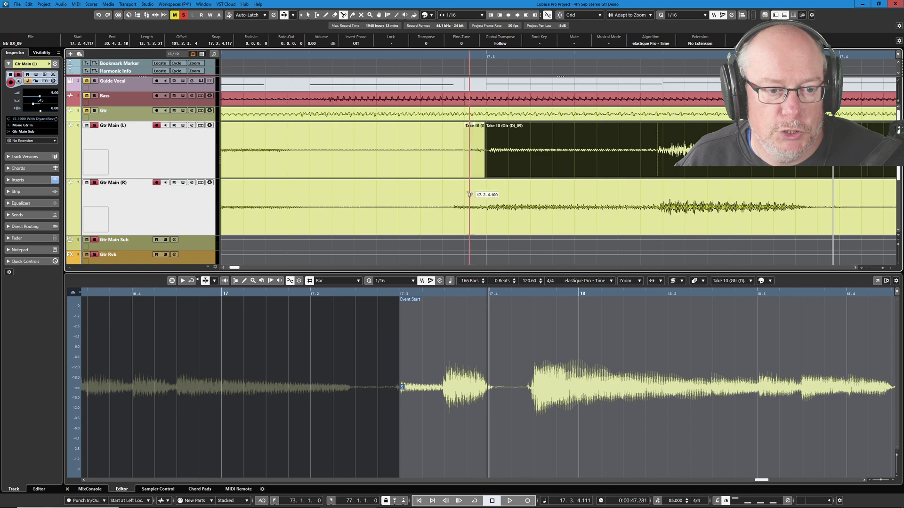
# Split the Gtr Main (R) event at 17.3 and select its short Take 9 piece
pyautogui.click(452, 221)
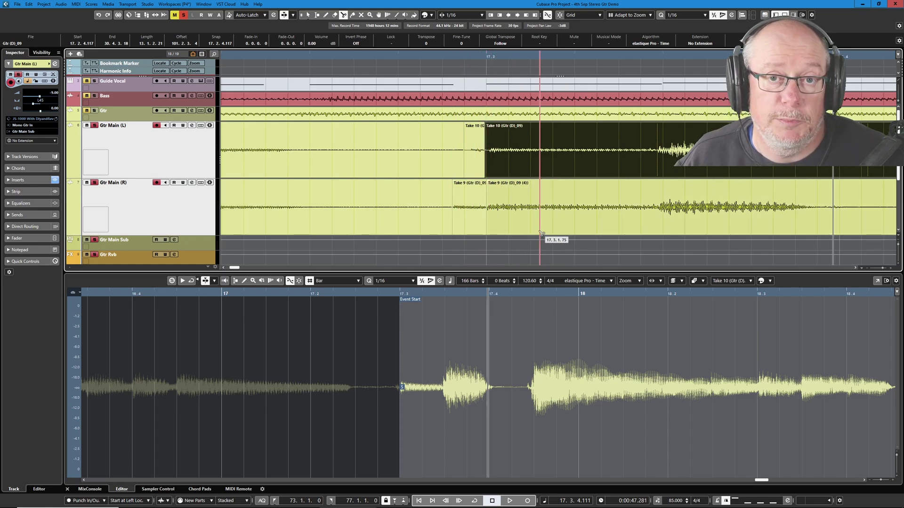
pyautogui.click(495, 205)
pyautogui.press('1')
pyautogui.click(469, 188)
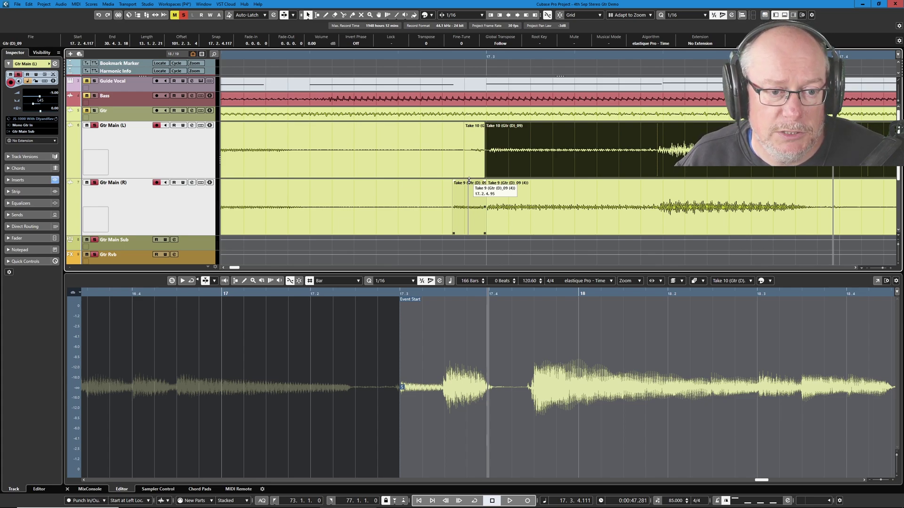
# Pull down the short Take 9 piece's volume and audition the join from around 17.2
pyautogui.moveTo(468, 180); pyautogui.dragTo(470, 220)
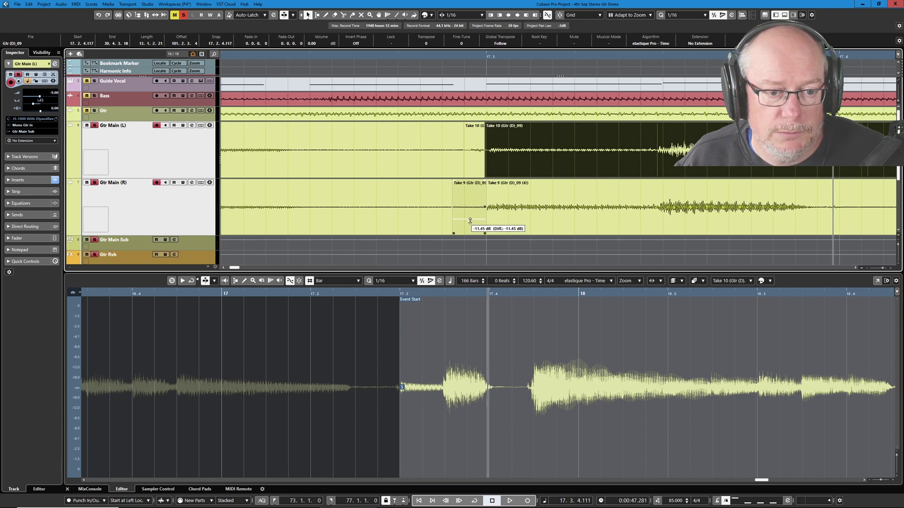
pyautogui.click(476, 148)
pyautogui.moveTo(474, 123); pyautogui.dragTo(462, 141)
pyautogui.scroll(-4, 447, 178)
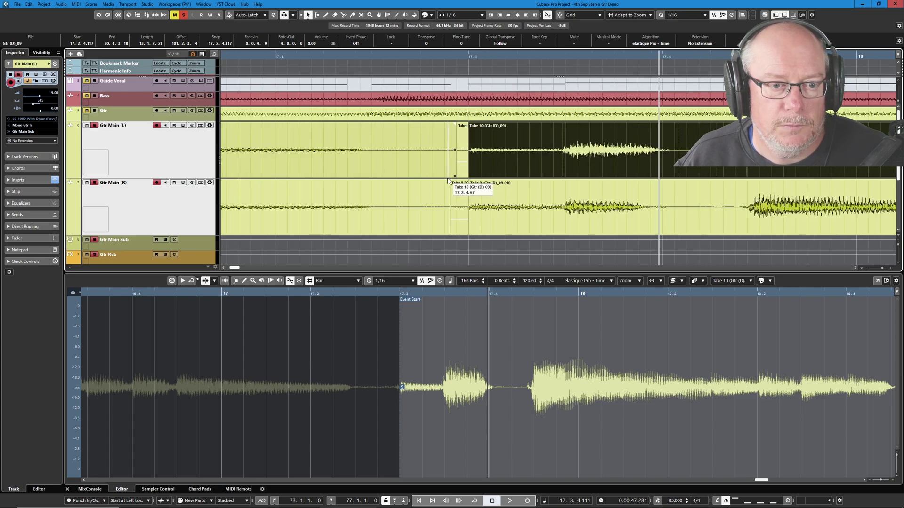
pyautogui.click(412, 56)
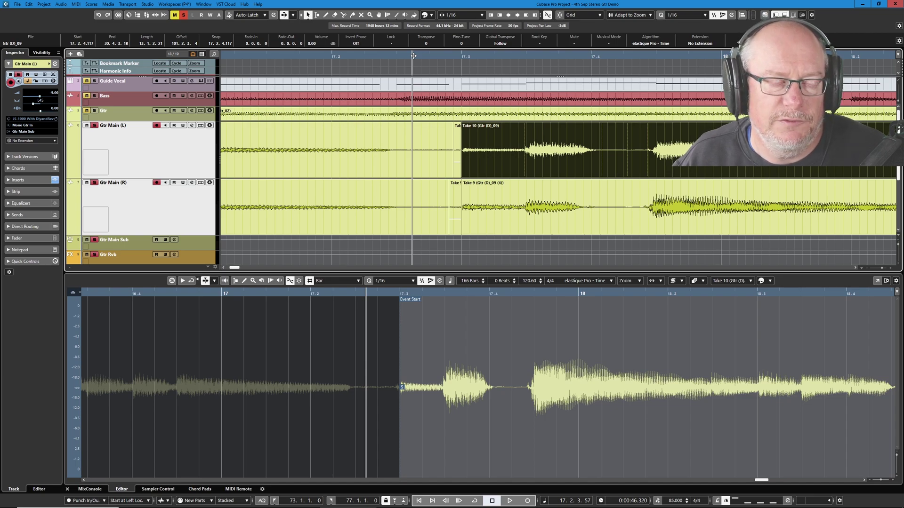
pyautogui.press('space')
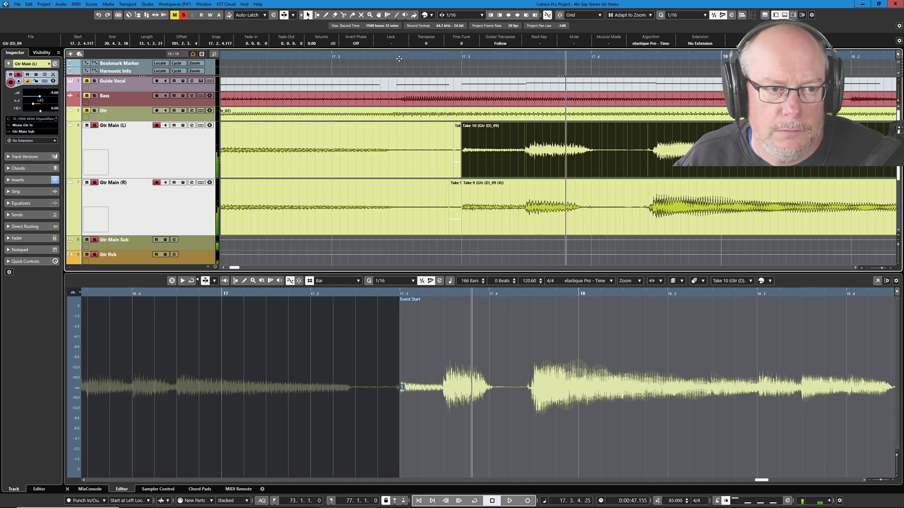
pyautogui.click(399, 58)
pyautogui.press('space')
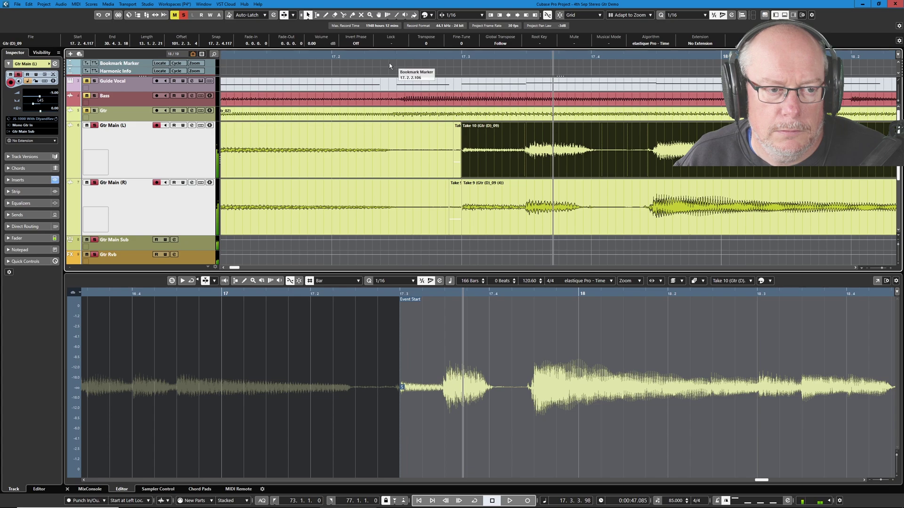
pyautogui.click(308, 56)
pyautogui.press('space')
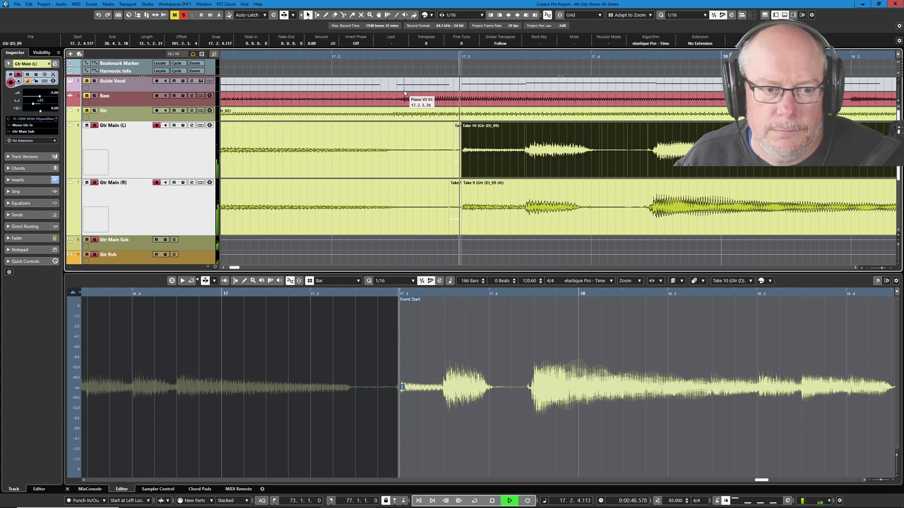
pyautogui.press('space')
# Set the short Take 9 piece to -14.67 dB and the Take 10 piece to -12.32 dB, then audition
pyautogui.scroll(5, 452, 205)
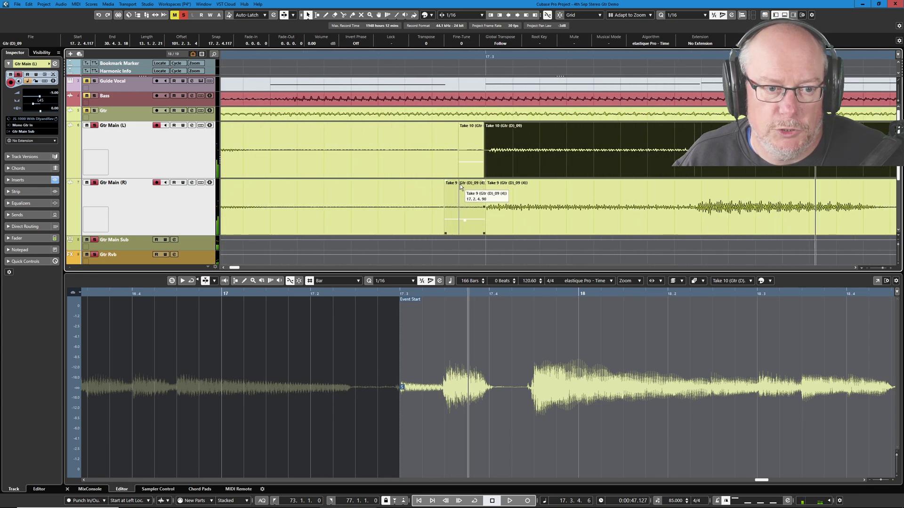
pyautogui.scroll(1, 470, 199)
pyautogui.moveTo(459, 221); pyautogui.dragTo(459, 226)
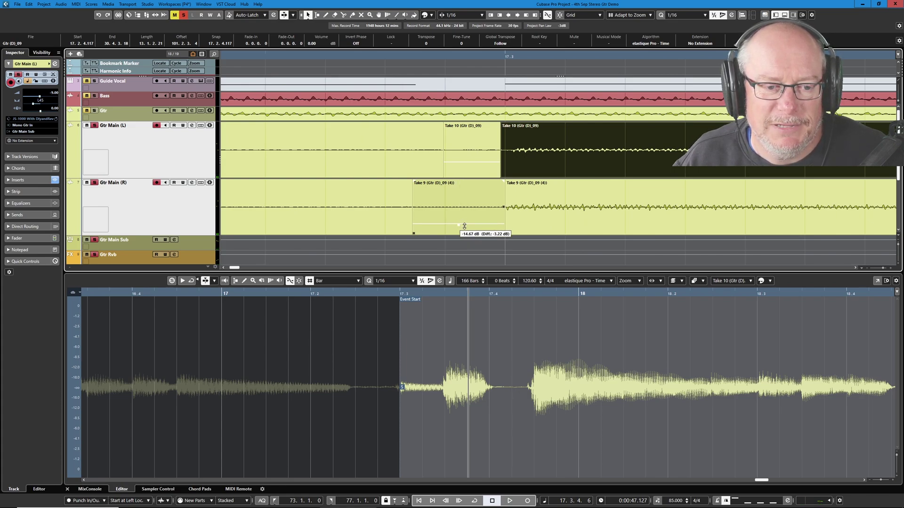
pyautogui.click(469, 165)
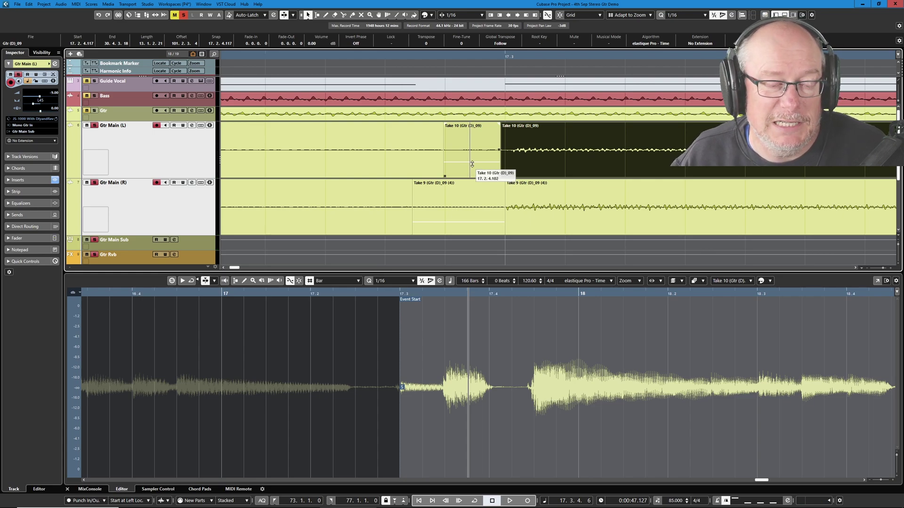
pyautogui.moveTo(472, 163); pyautogui.dragTo(472, 164)
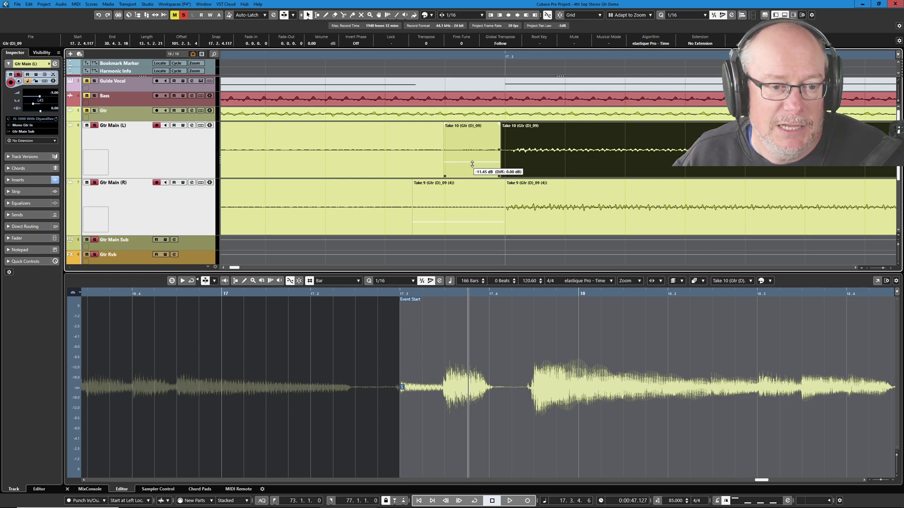
pyautogui.moveTo(471, 164); pyautogui.dragTo(468, 165)
pyautogui.scroll(-5, 447, 162)
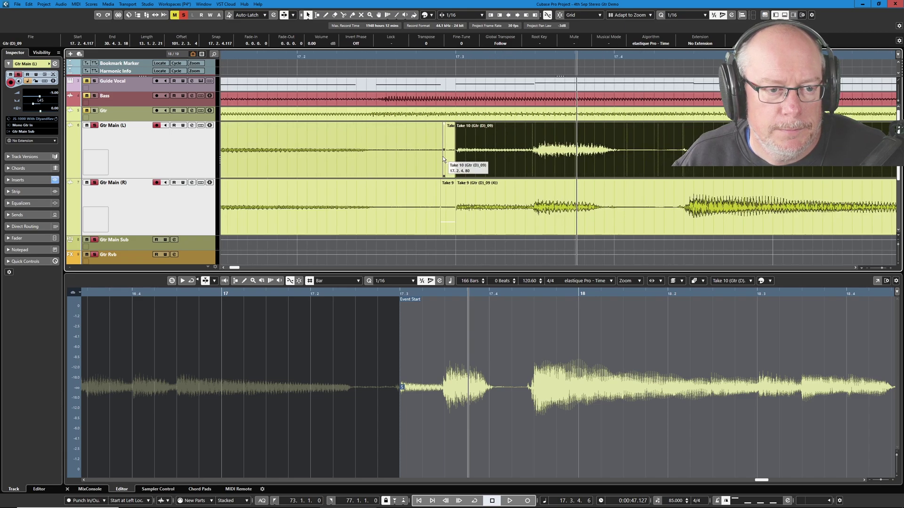
pyautogui.click(342, 57)
pyautogui.scroll(1, 342, 57)
pyautogui.press('space')
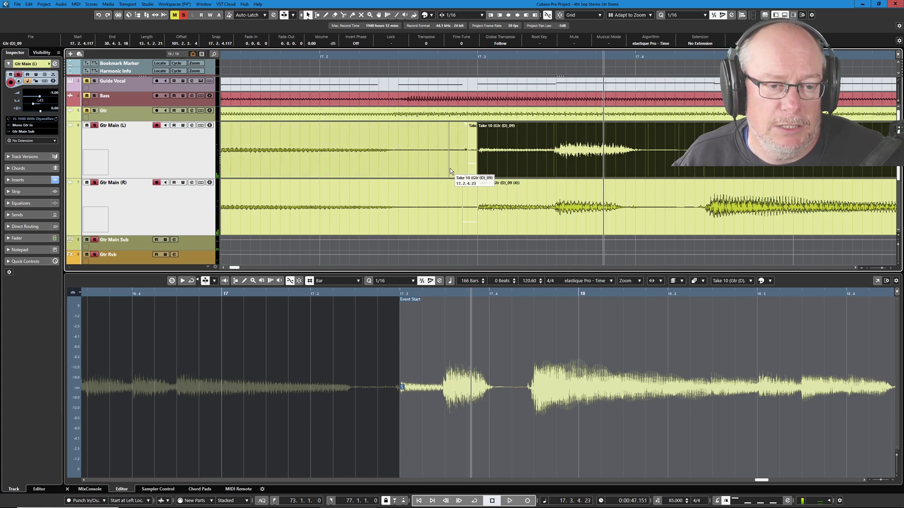
# Unsolo, play from bar 15.4, extend Take 9's start to 16.4.4.118, and re-solo the guitars
pyautogui.scroll(-4, 454, 166)
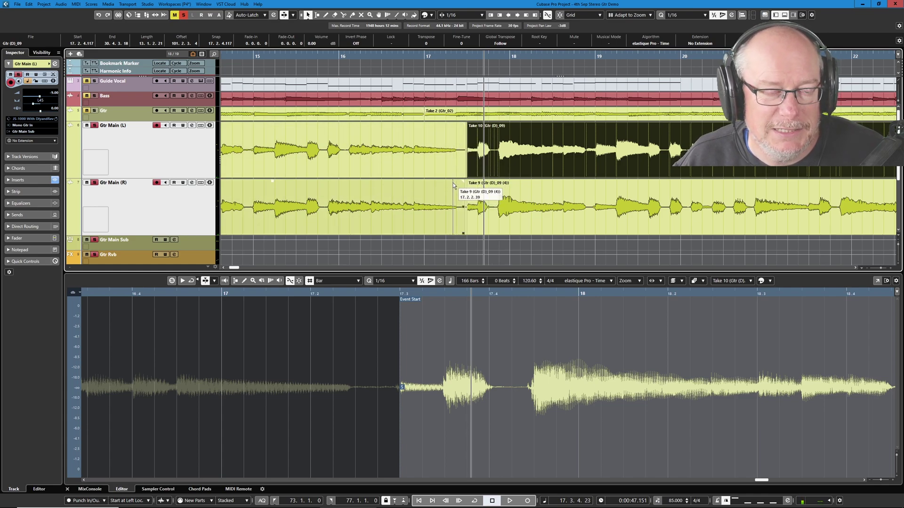
pyautogui.click(320, 57)
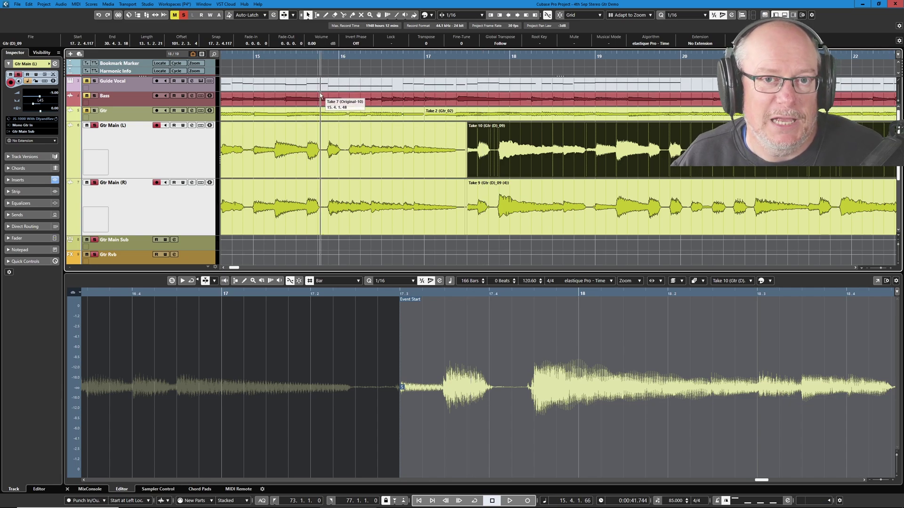
pyautogui.press('s')
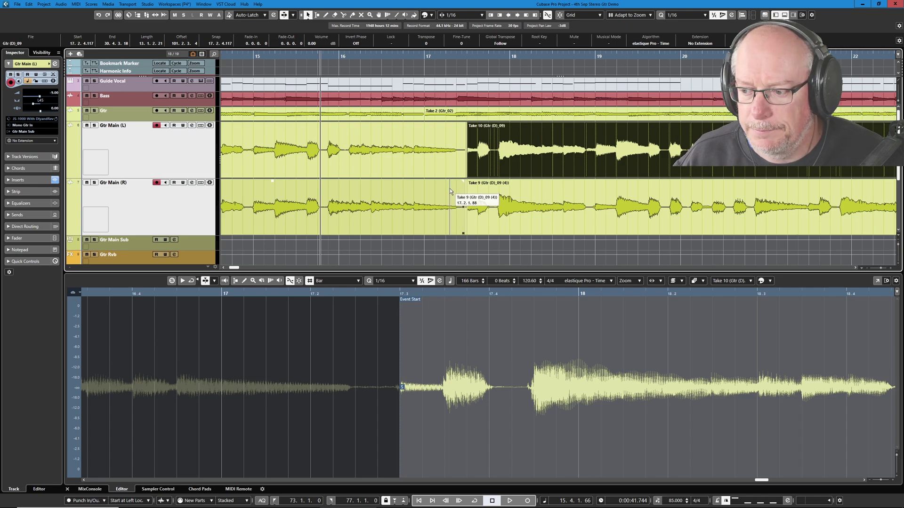
pyautogui.press('space')
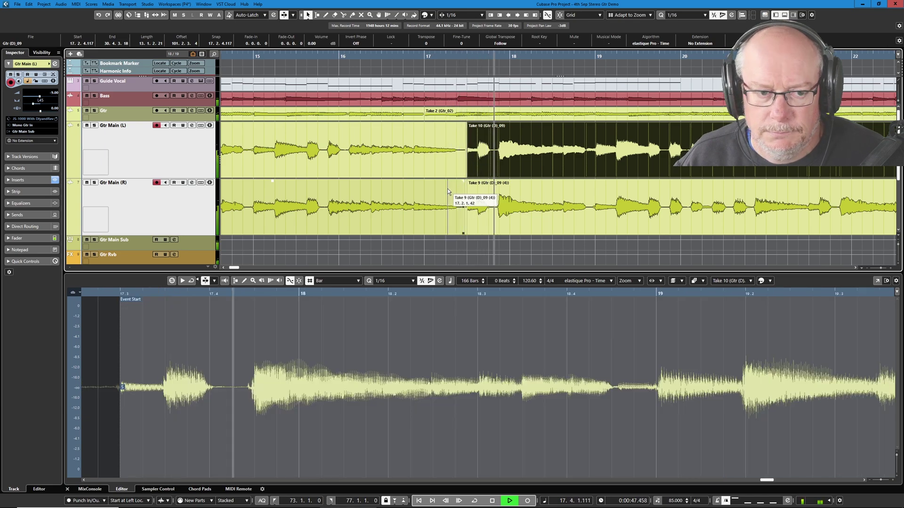
pyautogui.moveTo(447, 188); pyautogui.dragTo(425, 193)
pyautogui.press('space')
pyautogui.press('s')
pyautogui.click(170, 145)
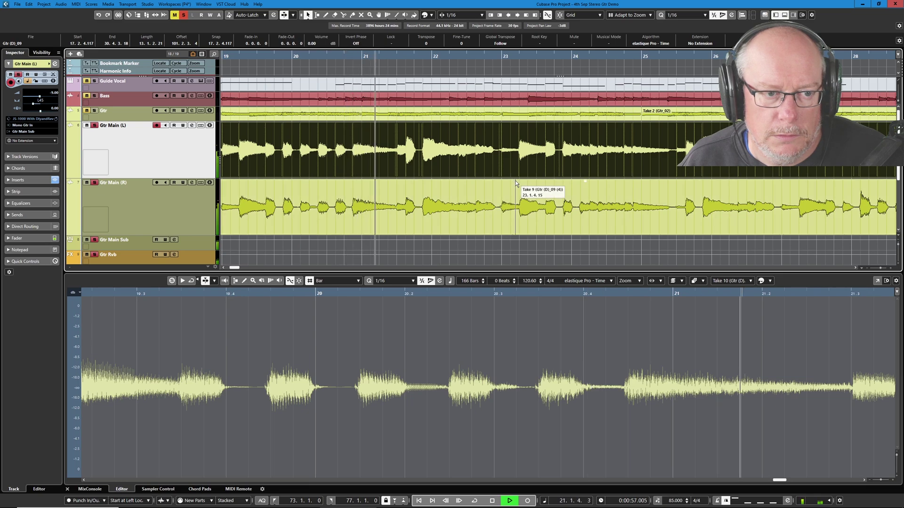
# Unsolo Gtr Main (L), audition from 20.3.4.111, and select Gtr Main (R)'s Take 9 event
pyautogui.press('space')
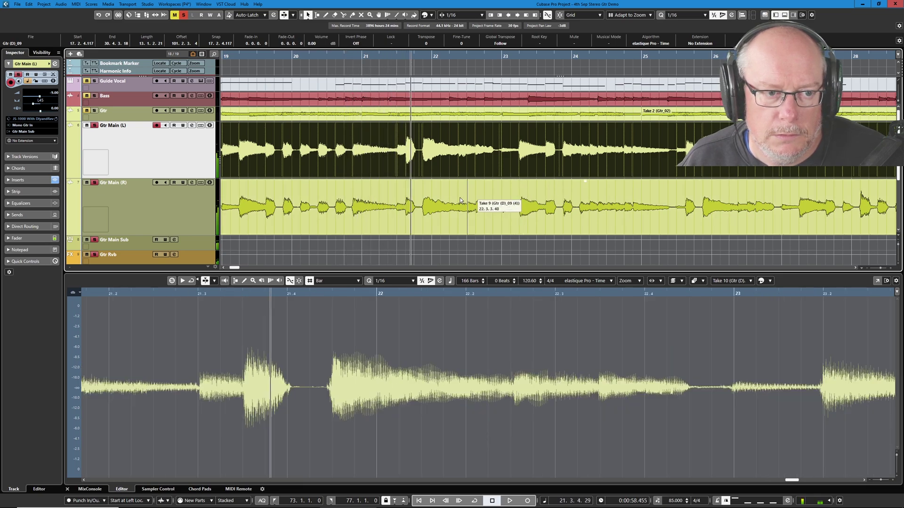
pyautogui.scroll(6, 394, 214)
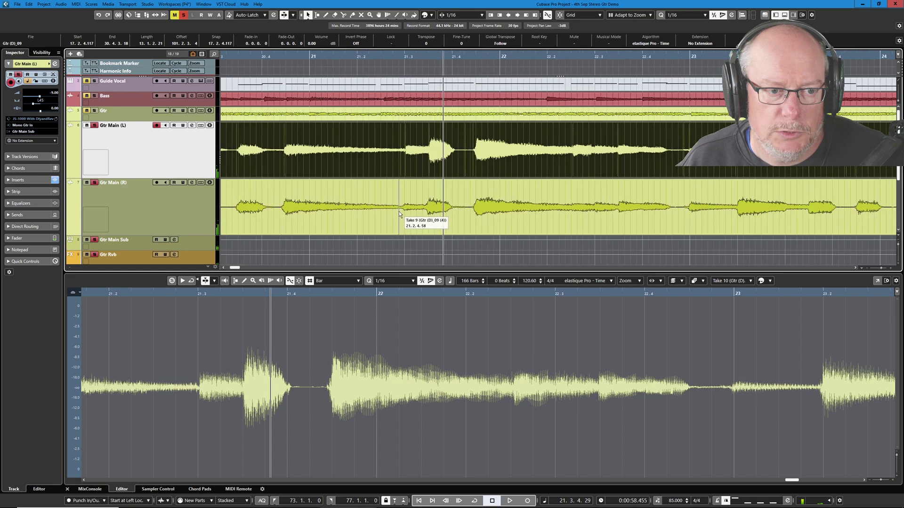
pyautogui.scroll(2, 396, 210)
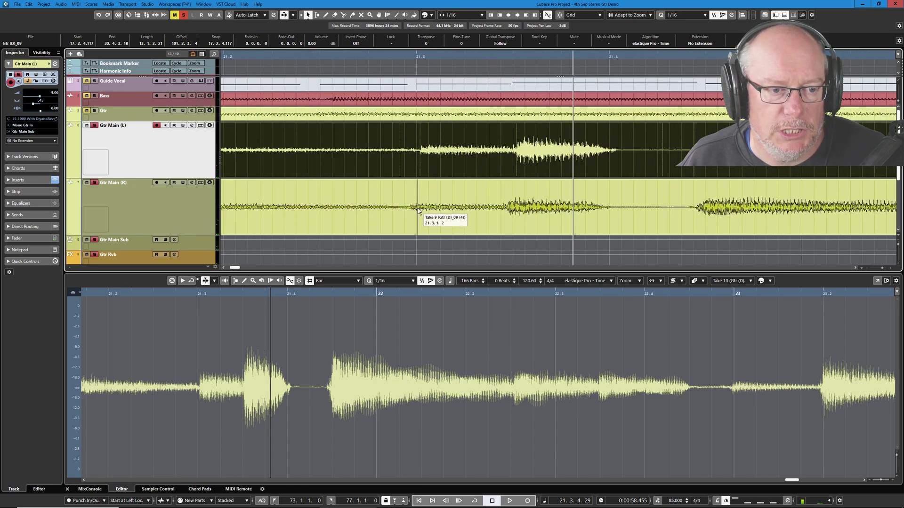
pyautogui.scroll(-6, 416, 209)
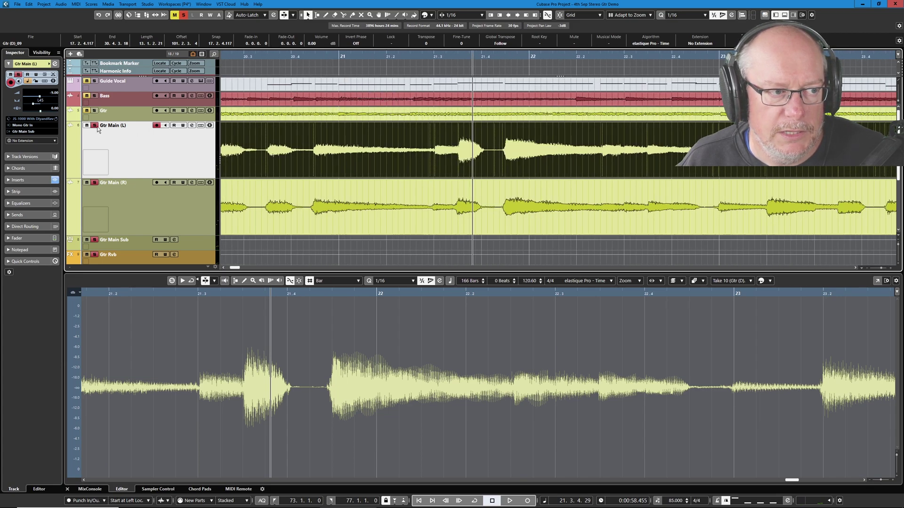
pyautogui.click(94, 126)
pyautogui.click(290, 56)
pyautogui.press('space')
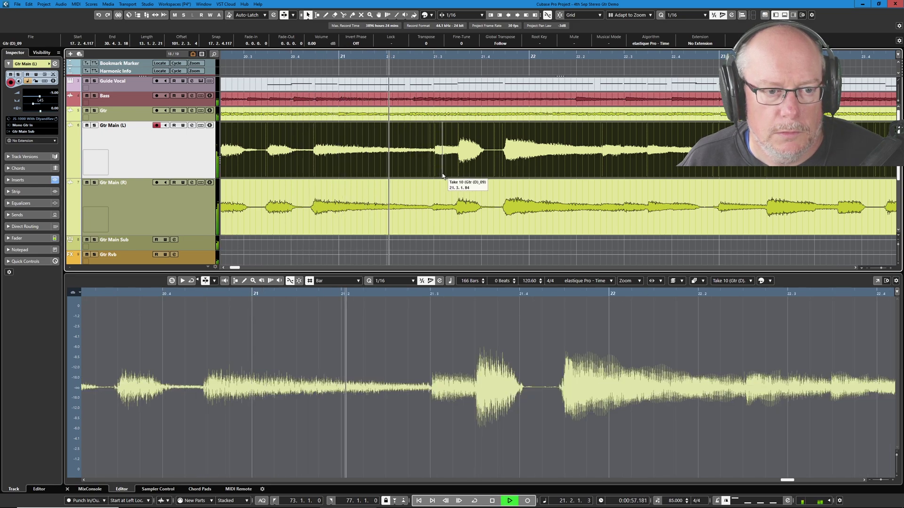
pyautogui.press('space')
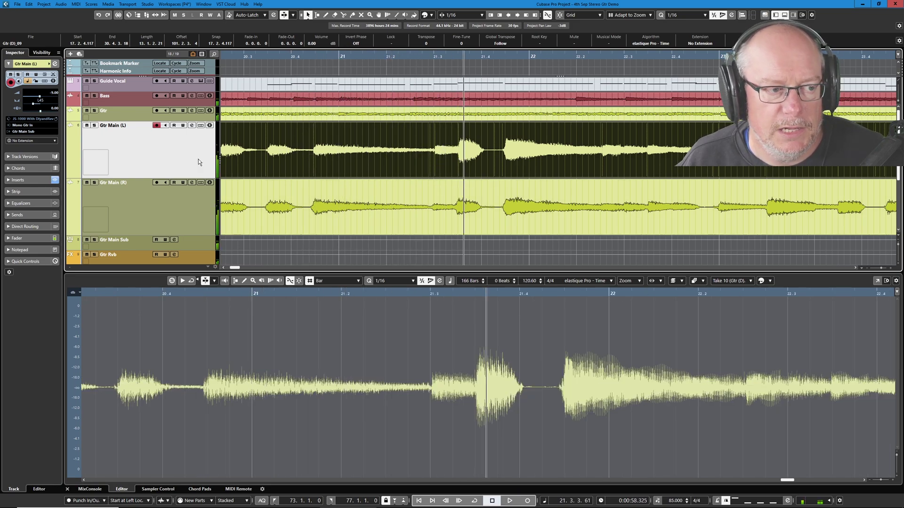
pyautogui.click(445, 213)
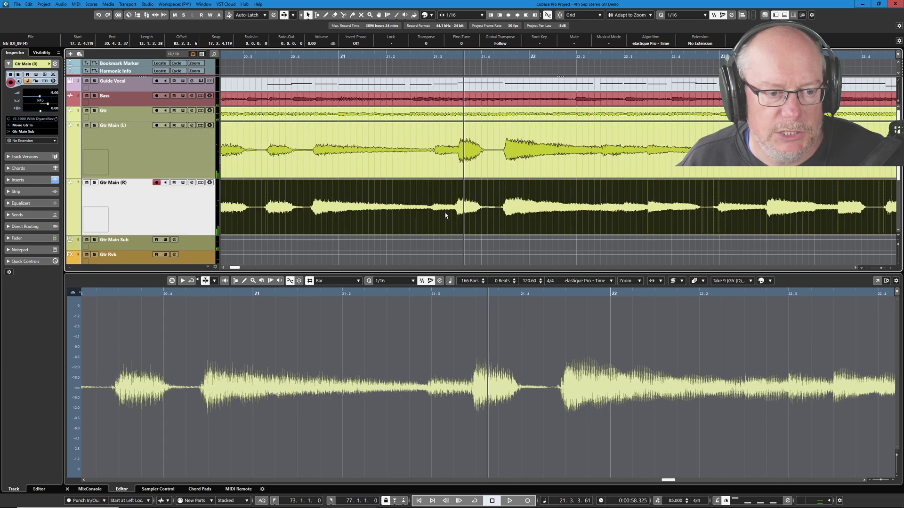
# Nudge Take 9's warp point later to match the note, auditioning from 20.4.1 and bar 21
pyautogui.click(344, 57)
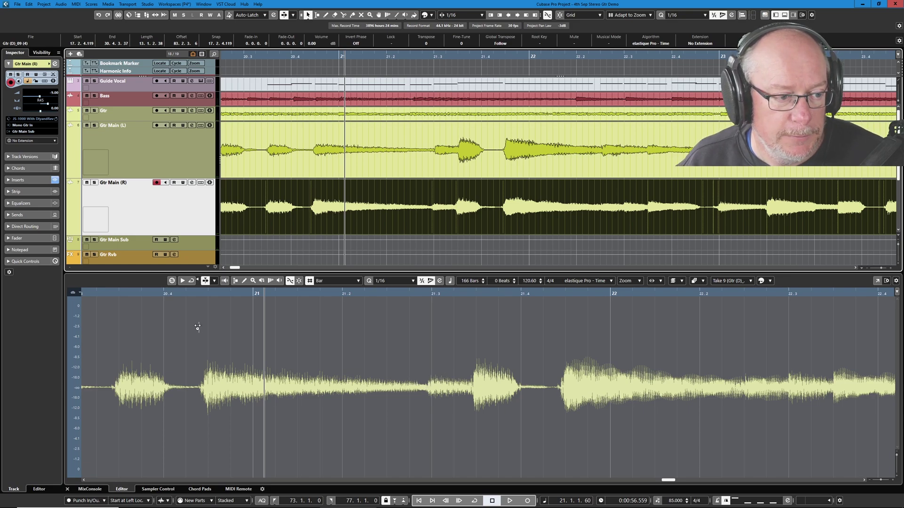
pyautogui.click(178, 293)
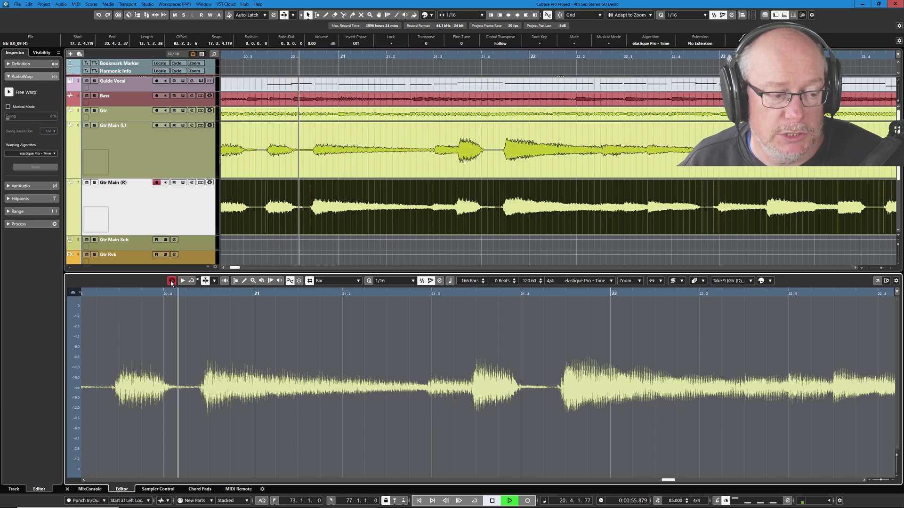
pyautogui.press('space')
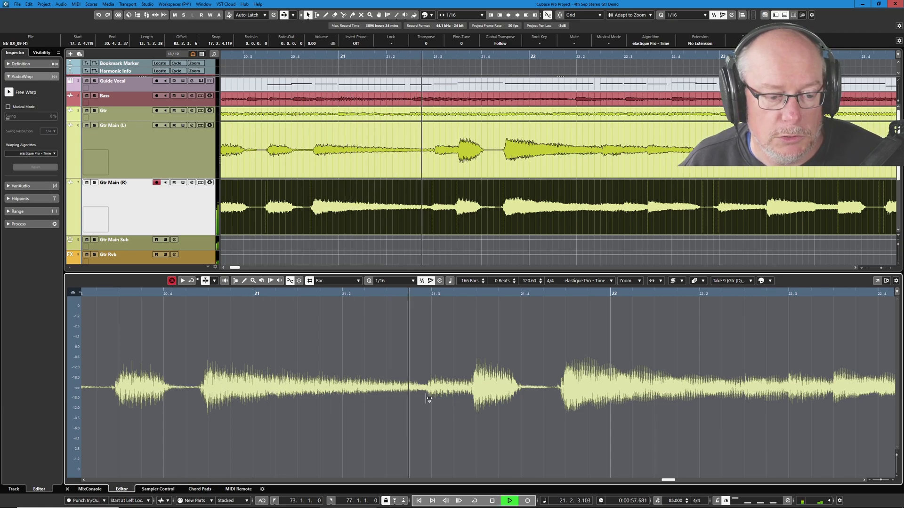
pyautogui.press('space')
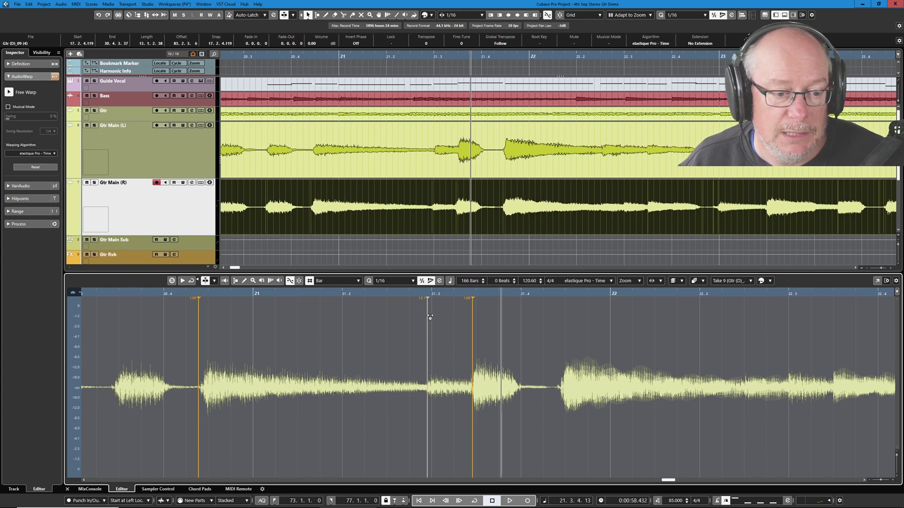
pyautogui.moveTo(430, 318); pyautogui.dragTo(436, 316)
pyautogui.click(307, 57)
pyautogui.press('space')
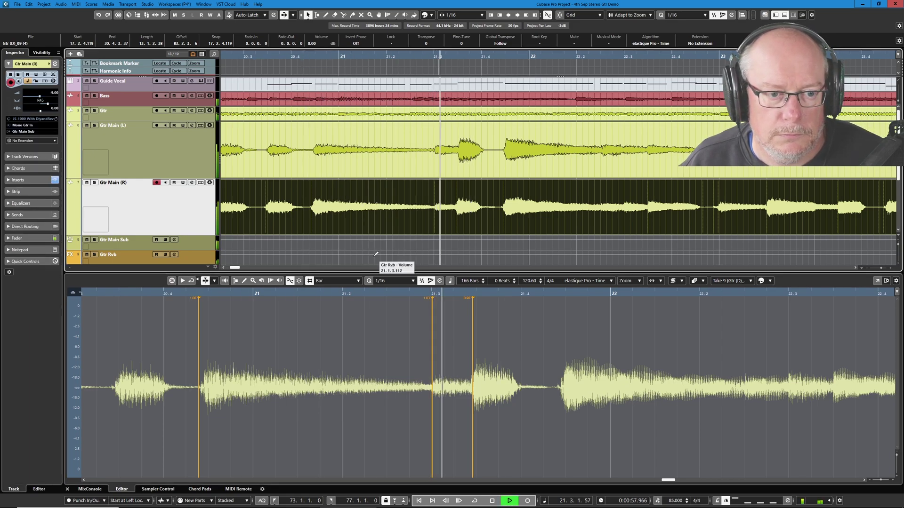
pyautogui.press('space')
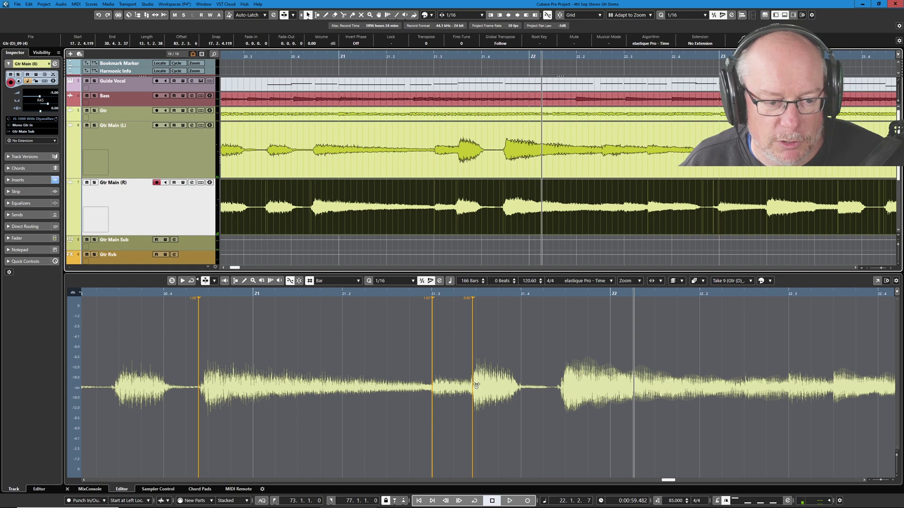
# Add a warp point at the next attack, stretch the 21.3 note later, recheck, and solo Gtr Main (R)
pyautogui.click(558, 391)
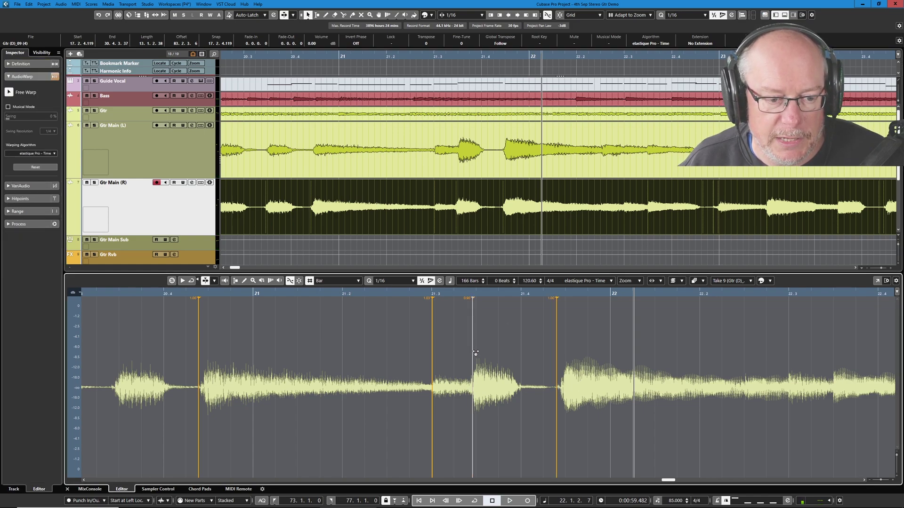
pyautogui.moveTo(476, 353); pyautogui.dragTo(479, 352)
pyautogui.click(383, 56)
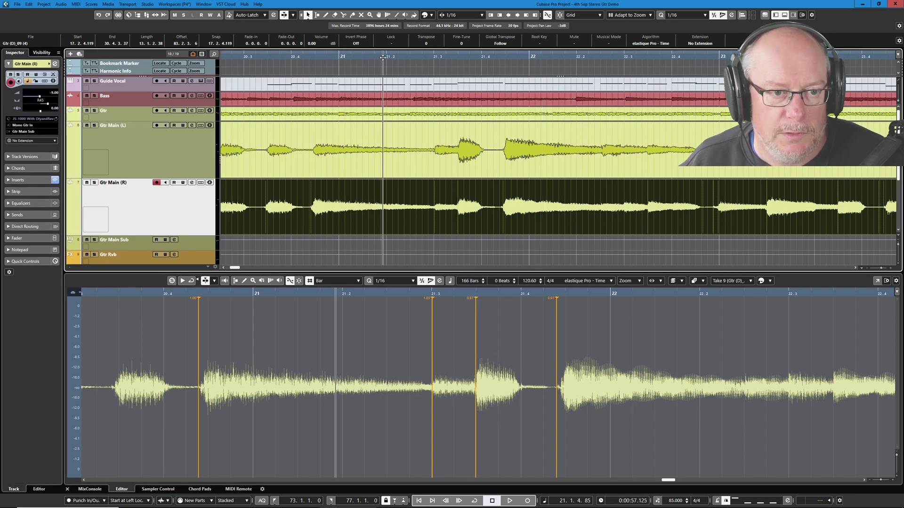
pyautogui.scroll(3, 460, 208)
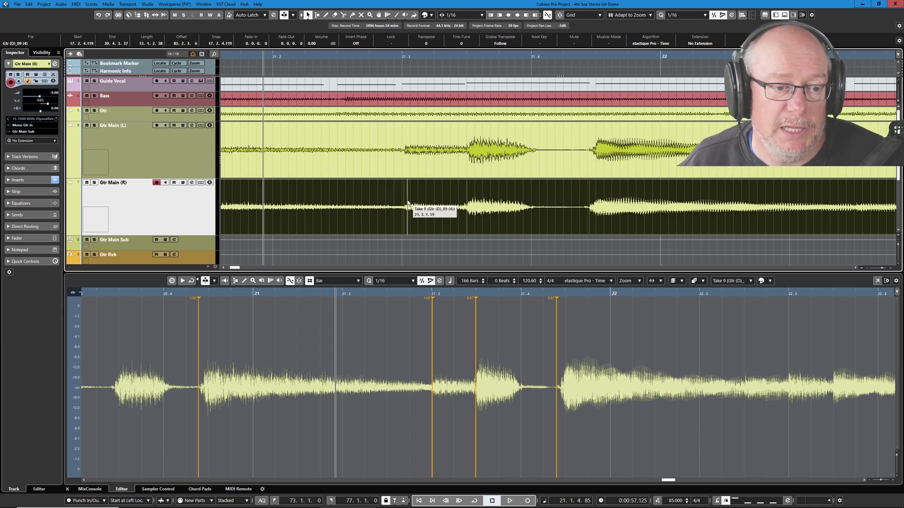
pyautogui.scroll(-2, 424, 203)
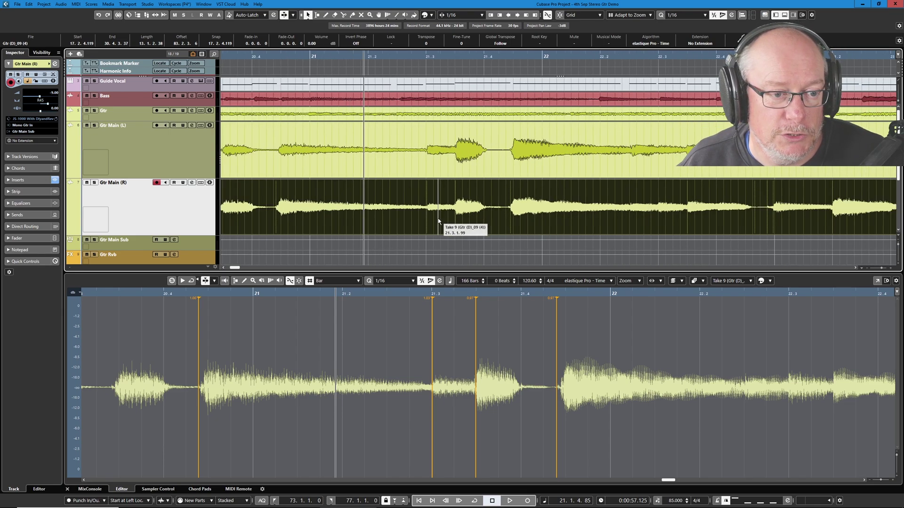
pyautogui.click(311, 56)
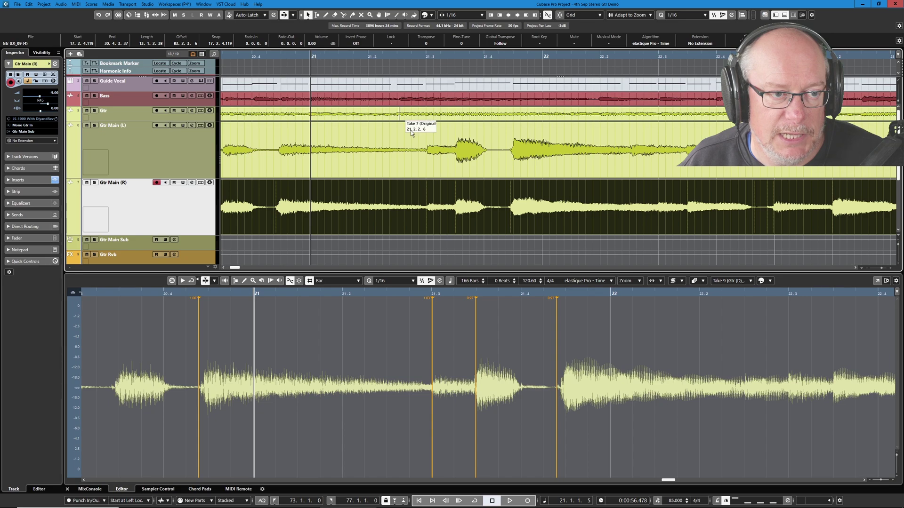
pyautogui.press('space')
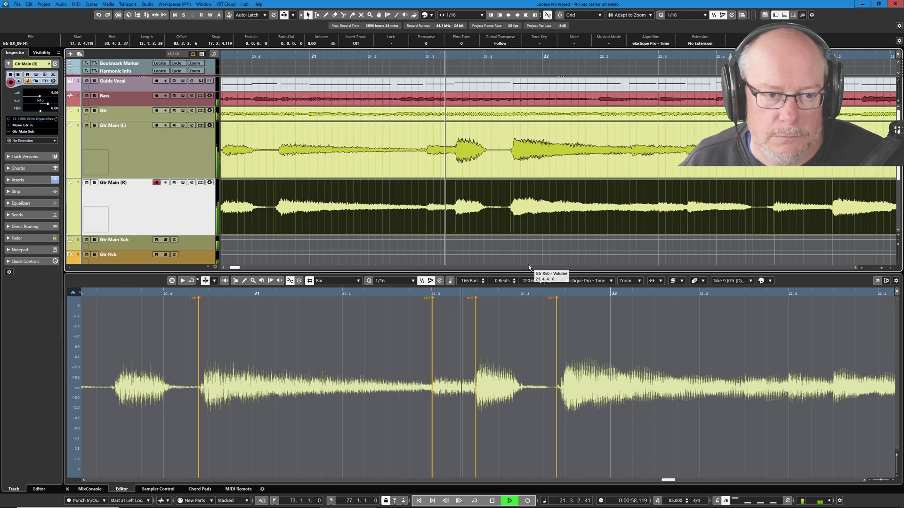
pyautogui.press('space')
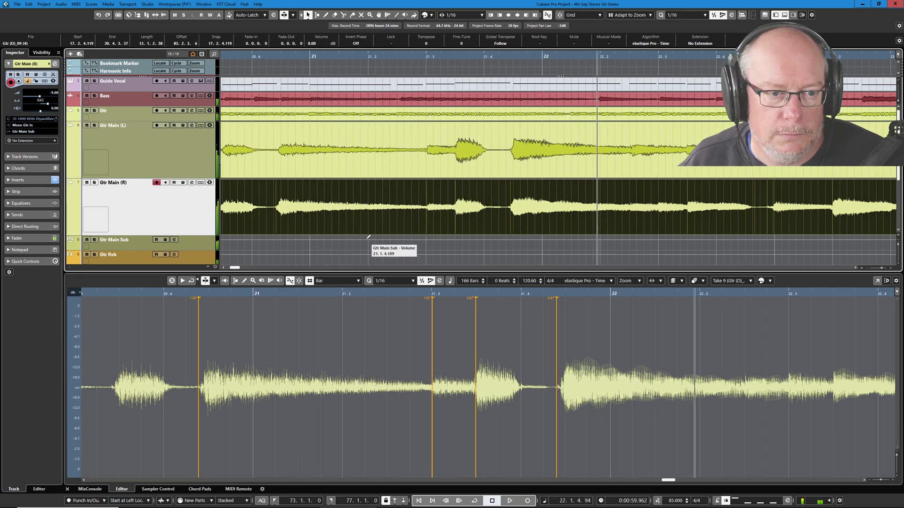
pyautogui.click(94, 182)
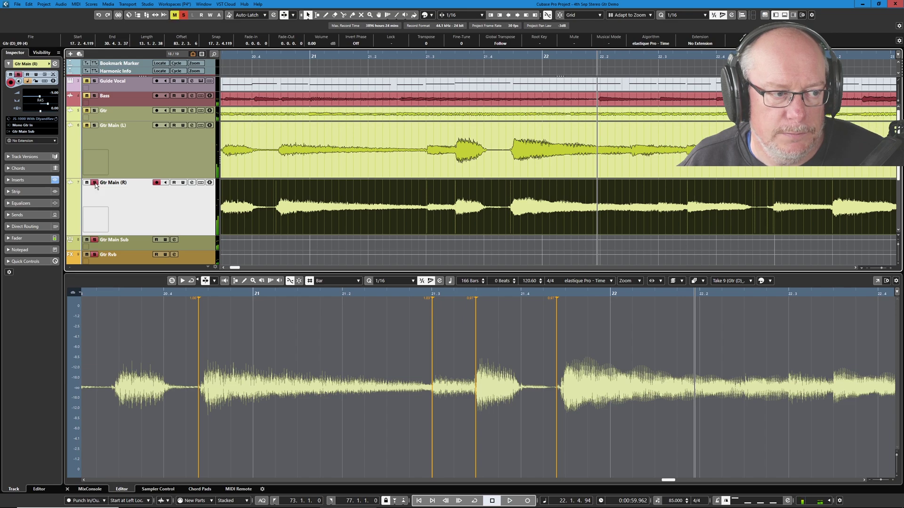
# Load the Gtr Main (L) Take 10 event into the editor and play it from around bar 22
pyautogui.click(97, 125)
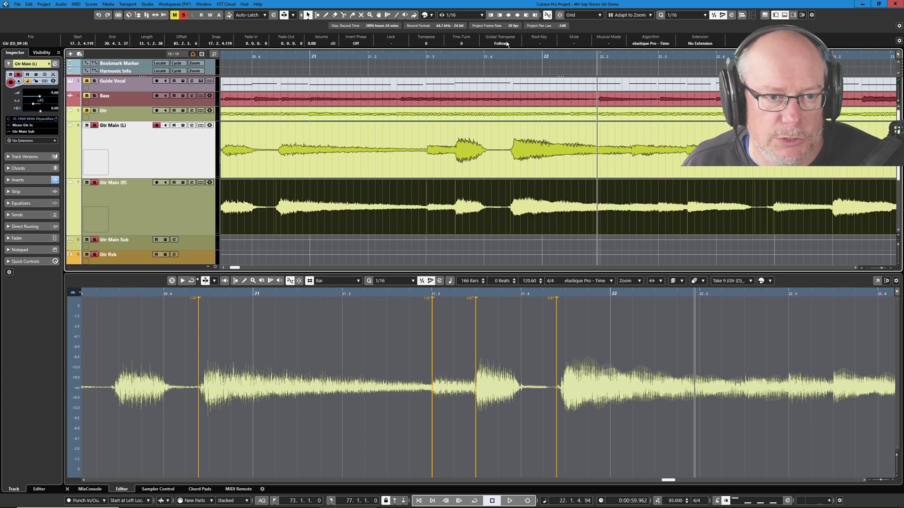
pyautogui.click(538, 150)
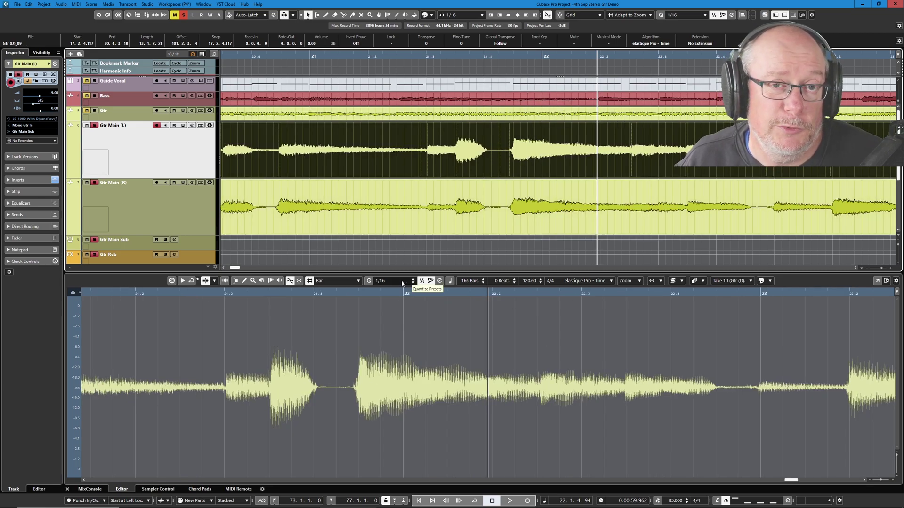
pyautogui.press('space')
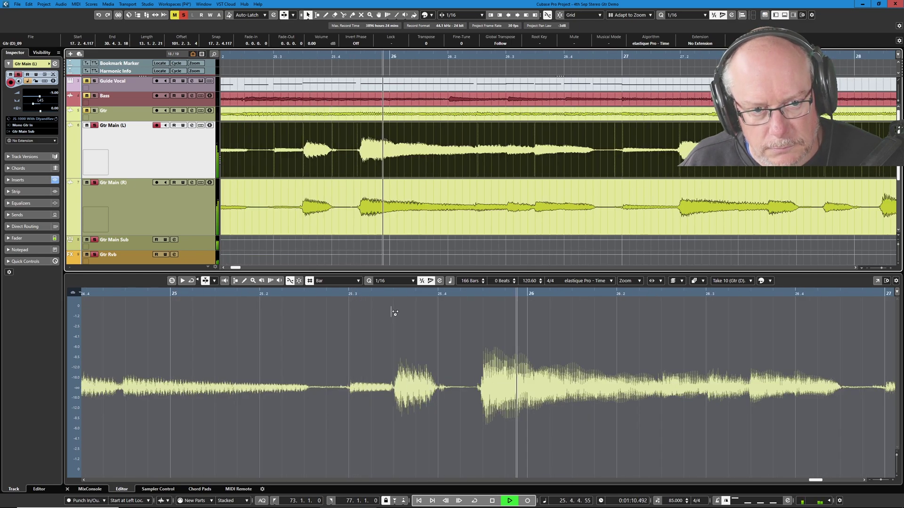
pyautogui.press('space')
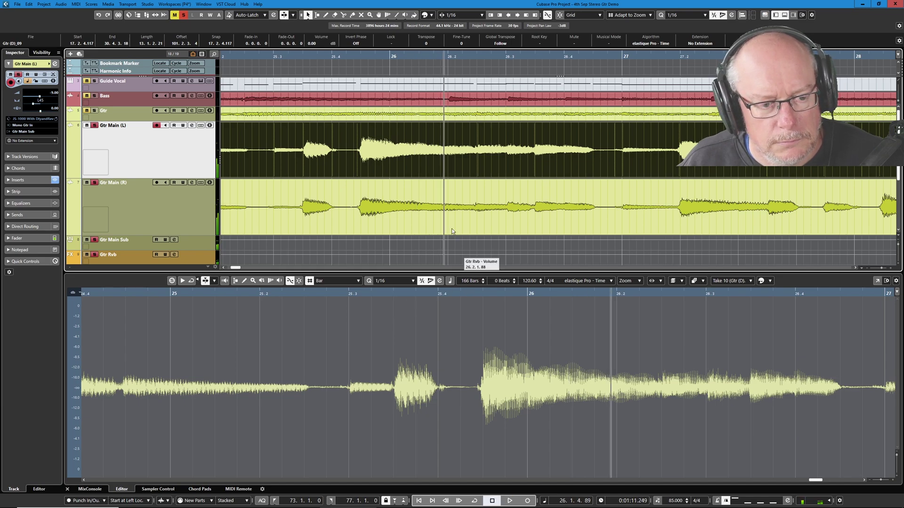
# Replay from bar 23, then zoom in around bars 23–24 with H and G
pyautogui.scroll(-4, 438, 173)
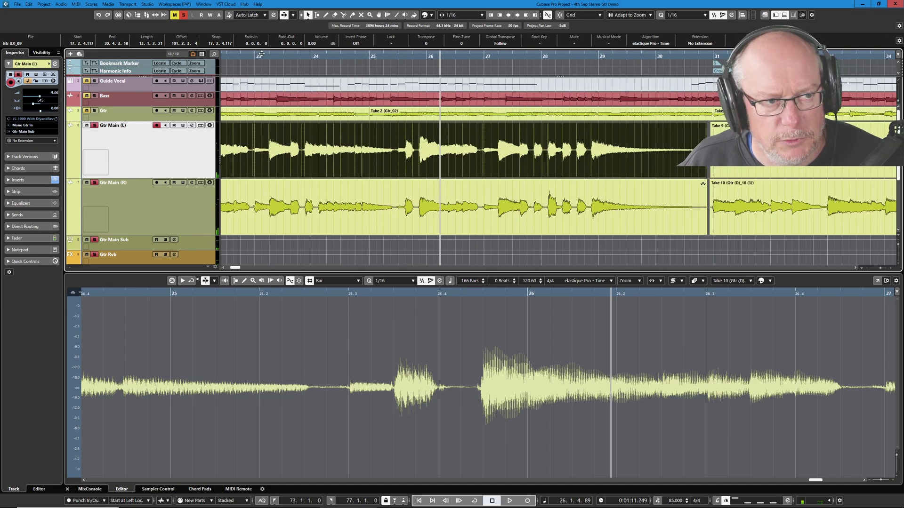
pyautogui.click(260, 55)
pyautogui.press('space')
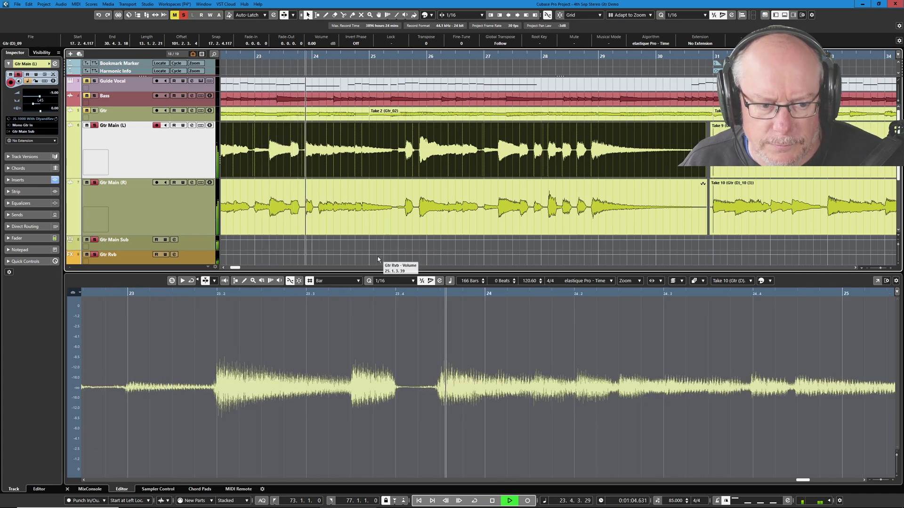
pyautogui.press('space')
pyautogui.press('h')
pyautogui.press('h')
pyautogui.press('h')
pyautogui.press('h')
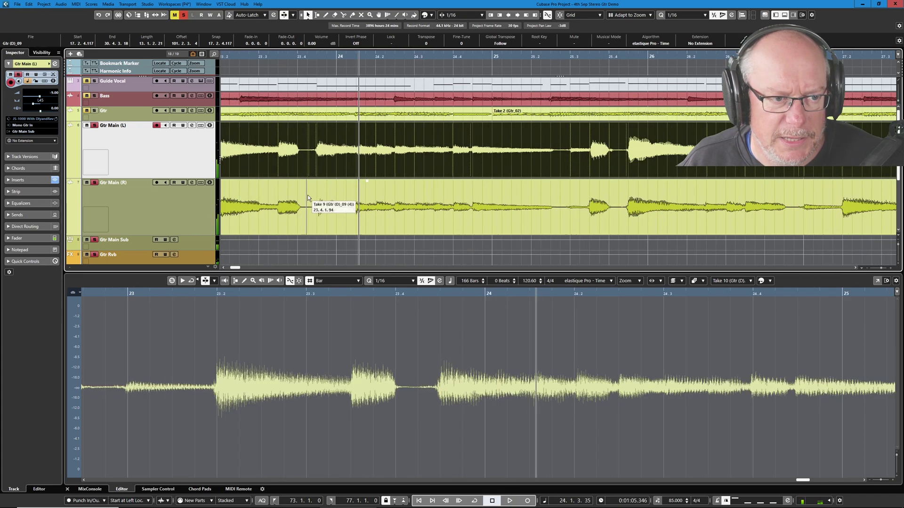
pyautogui.press('g')
pyautogui.press('g')
pyautogui.press('g')
pyautogui.press('h')
pyautogui.press('h')
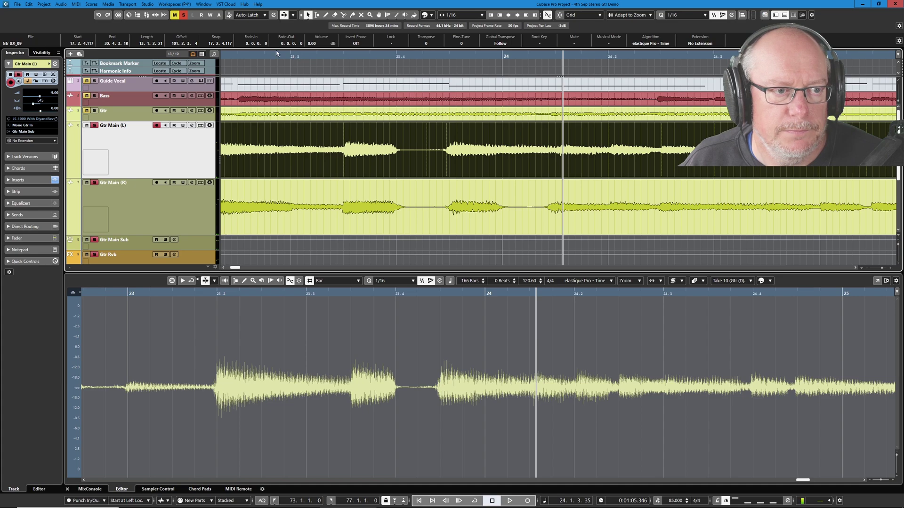
# Compare the right and left guitar events, then return to the left guitar's Take 10
pyautogui.click(500, 207)
pyautogui.click(459, 148)
pyautogui.click(465, 203)
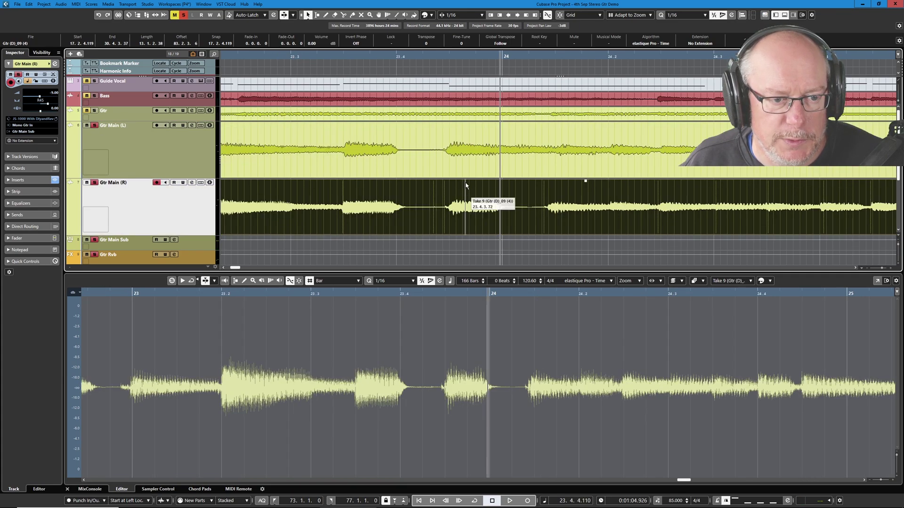
pyautogui.press('Up')
pyautogui.click(465, 217)
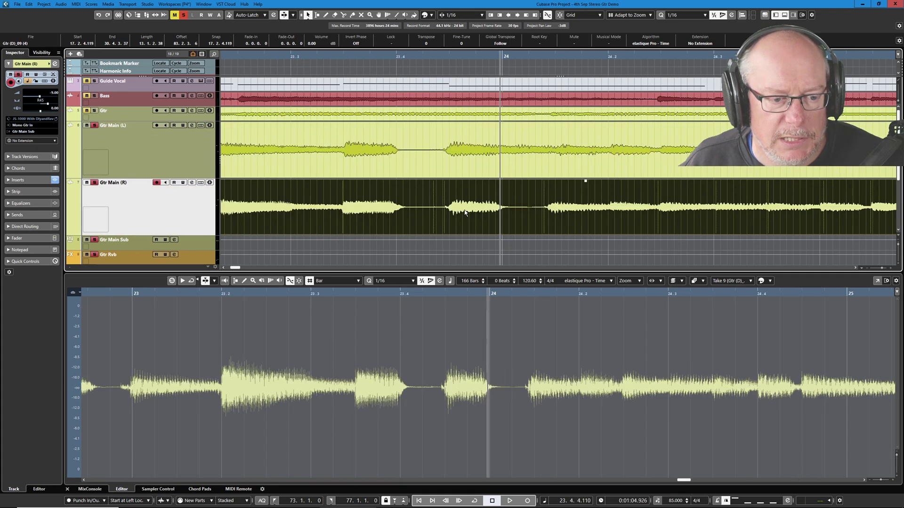
pyautogui.click(462, 165)
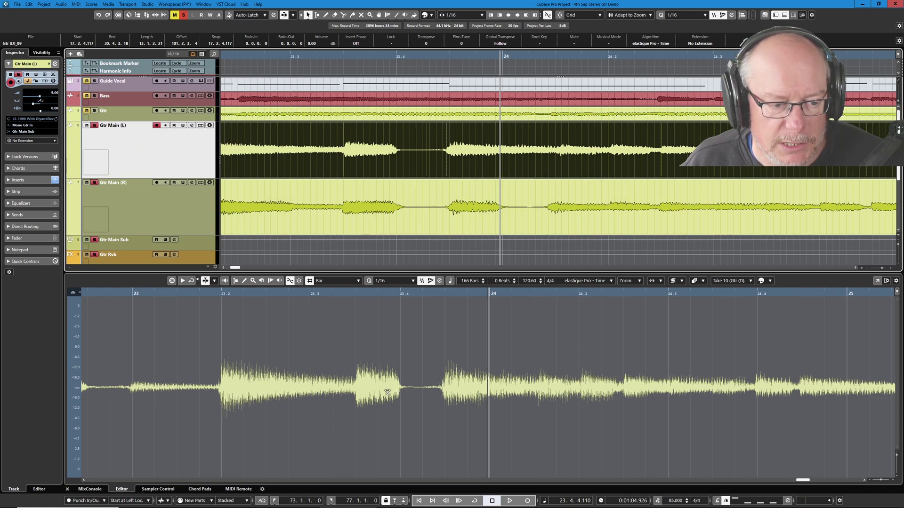
# Add warp points at the attacks near 23.4, stretch the note before bar 24 later, and replay
pyautogui.click(358, 387)
pyautogui.click(430, 293)
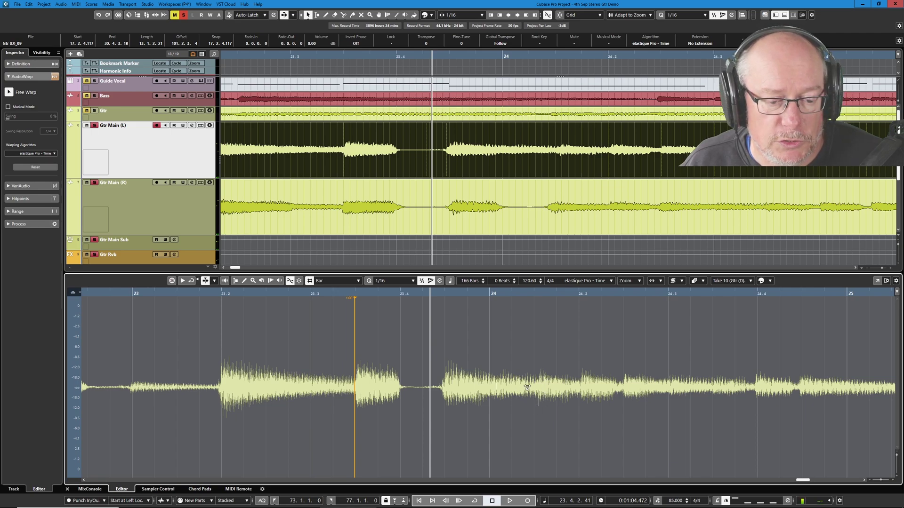
pyautogui.press('space')
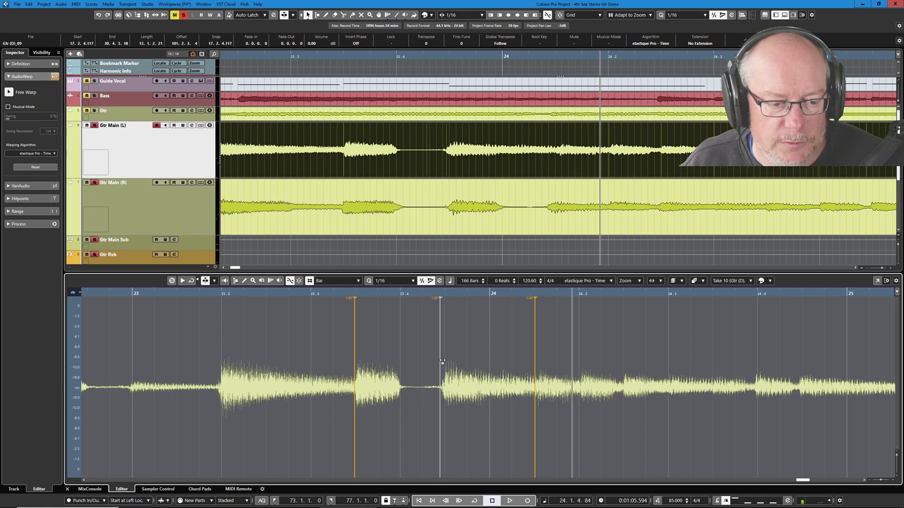
pyautogui.moveTo(442, 365); pyautogui.dragTo(444, 365)
pyautogui.click(303, 59)
pyautogui.press('space')
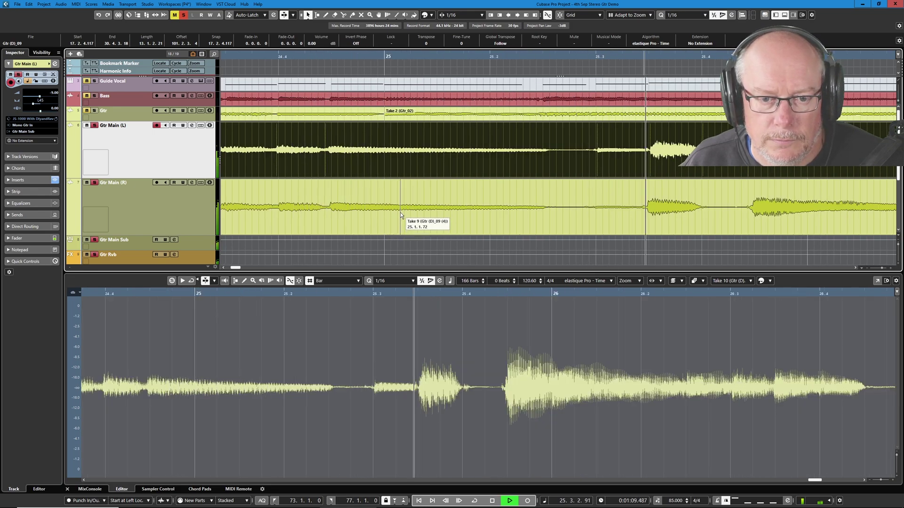
# Open the right guitar's Take 9 in the editor around bar 25 and play from near 25.3
pyautogui.press('space')
pyautogui.click(629, 200)
pyautogui.press('h')
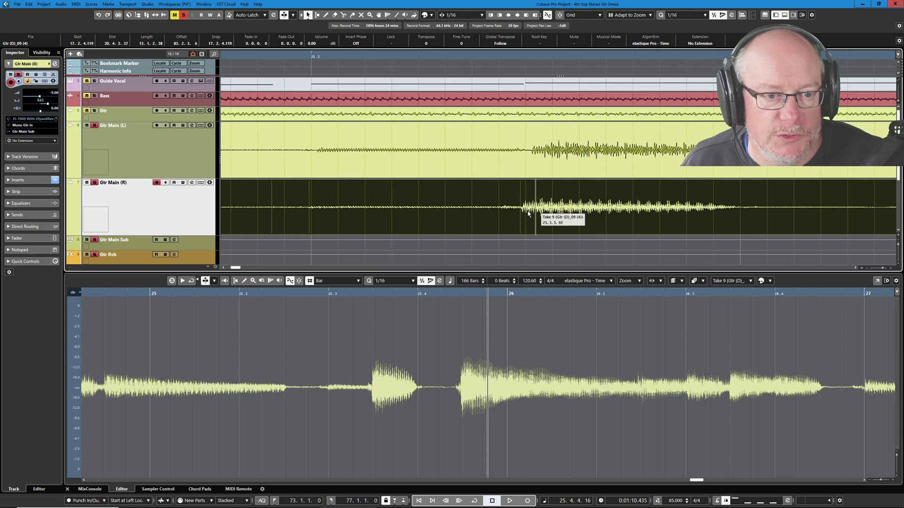
pyautogui.keyDown('ctrl'); pyautogui.scroll(-2, 541, 211); pyautogui.keyUp('ctrl')
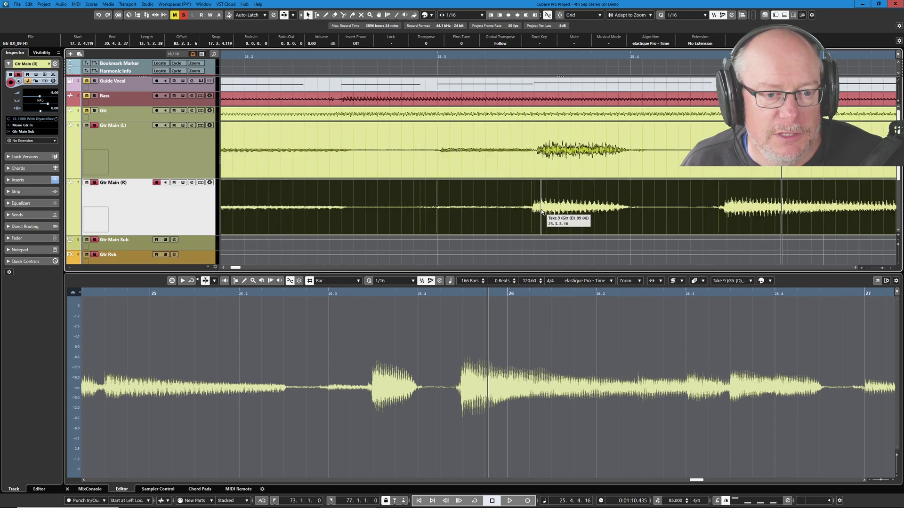
pyautogui.keyDown('ctrl'); pyautogui.scroll(-2, 541, 212); pyautogui.keyUp('ctrl')
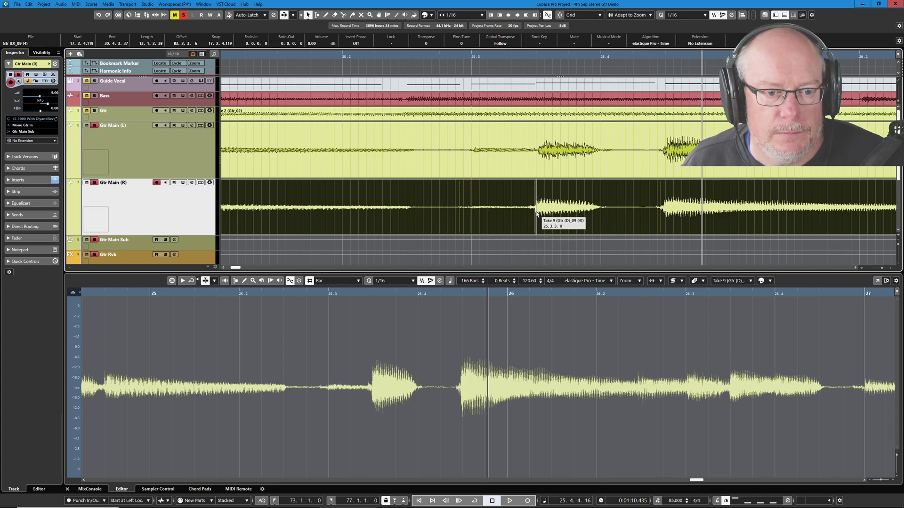
pyautogui.doubleClick(537, 213)
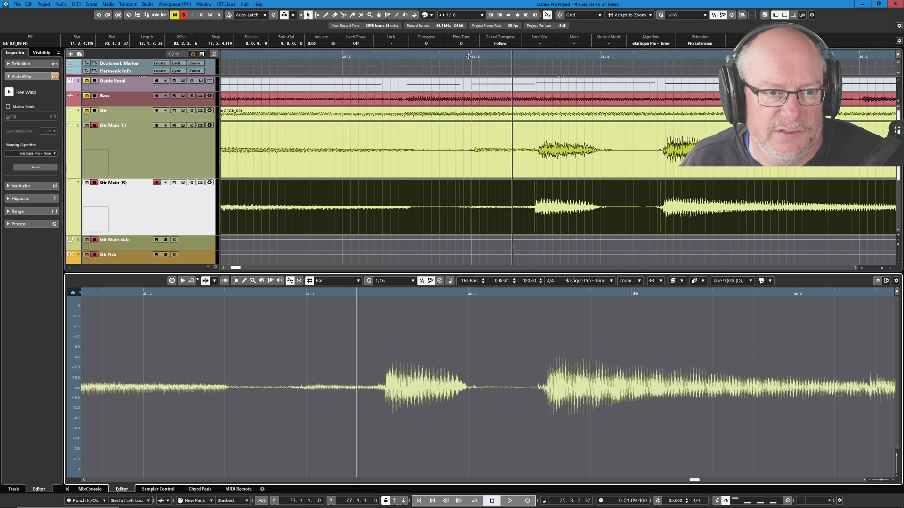
pyautogui.click(438, 58)
pyautogui.press('space')
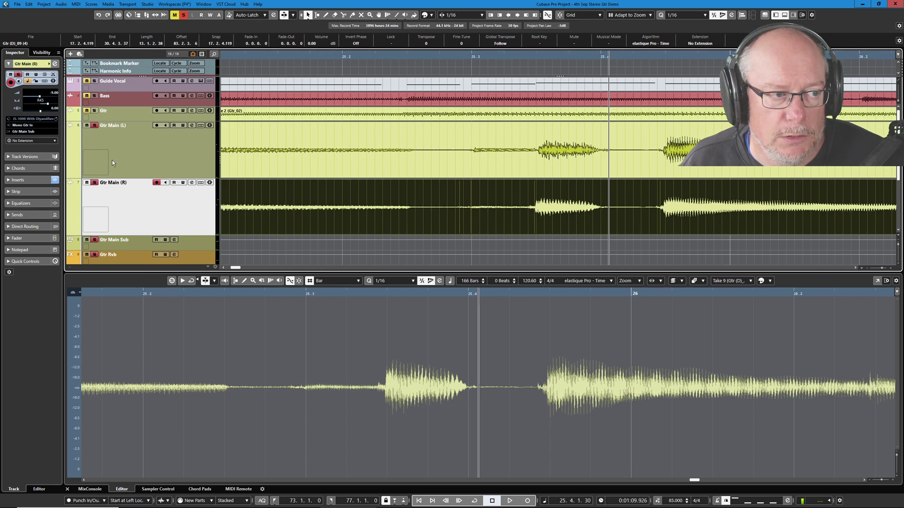
# Unsolo Gtr Main (R), play both guitars from bar 25, and park the cursor at 25.3
pyautogui.press('s')
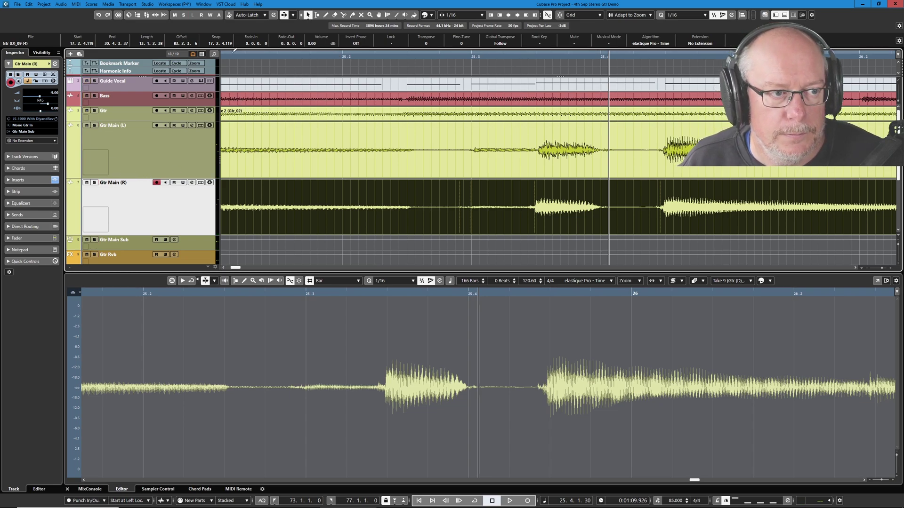
pyautogui.click(238, 57)
pyautogui.press('space')
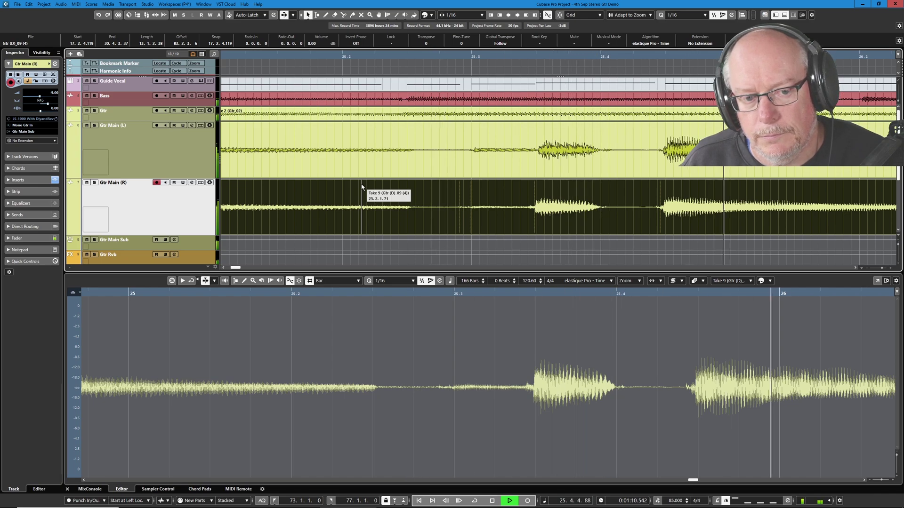
pyautogui.press('space')
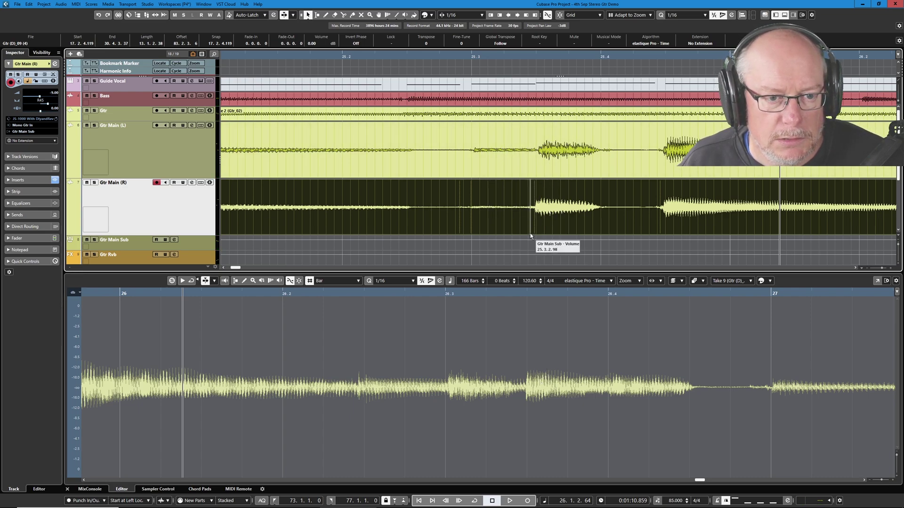
pyautogui.click(533, 56)
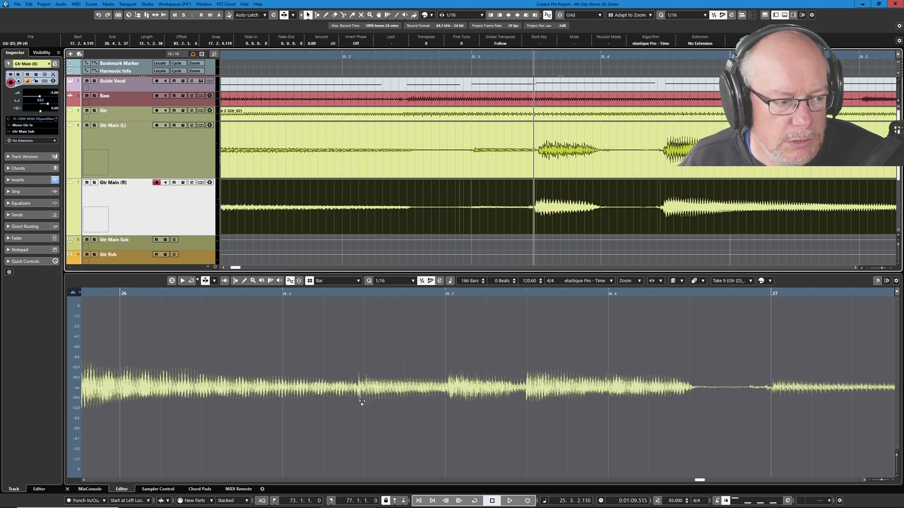
pyautogui.scroll(-2, 413, 382)
pyautogui.scroll(3, 133, 387)
pyautogui.scroll(-2, 133, 389)
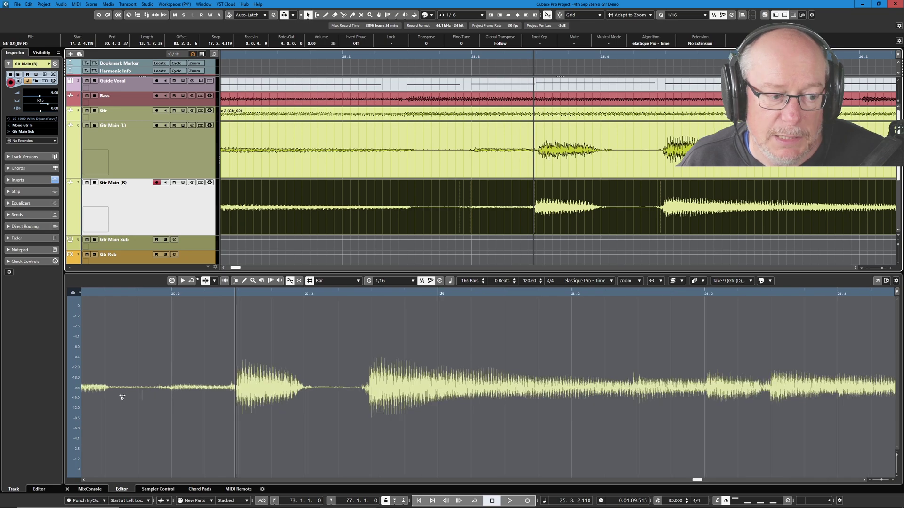
pyautogui.scroll(2, 120, 395)
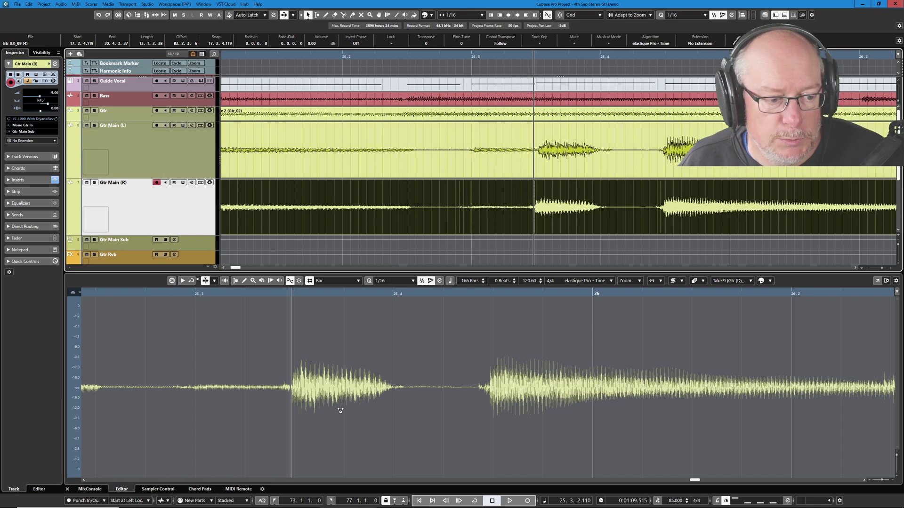
# Add warp markers on Take 9 at bar 25.3 and the next attack, then audition the passage
pyautogui.click(198, 394)
pyautogui.click(479, 388)
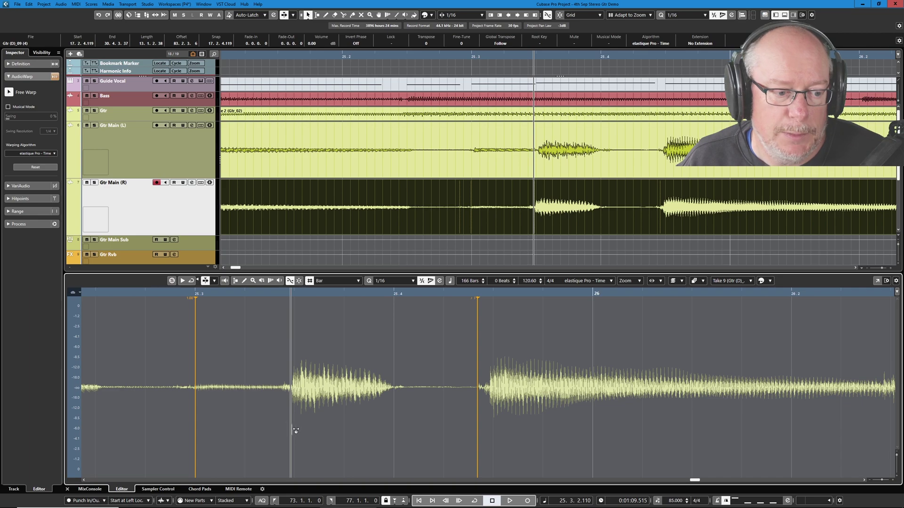
pyautogui.press('space')
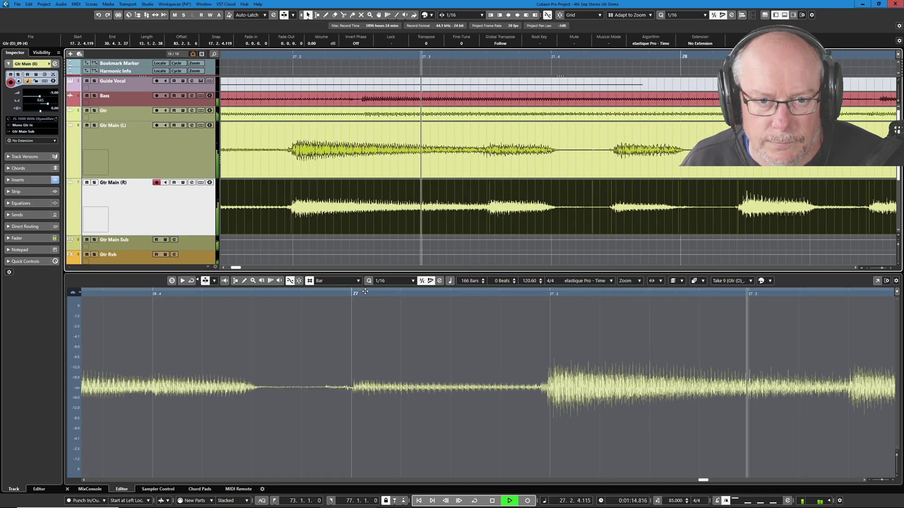
pyautogui.press('space')
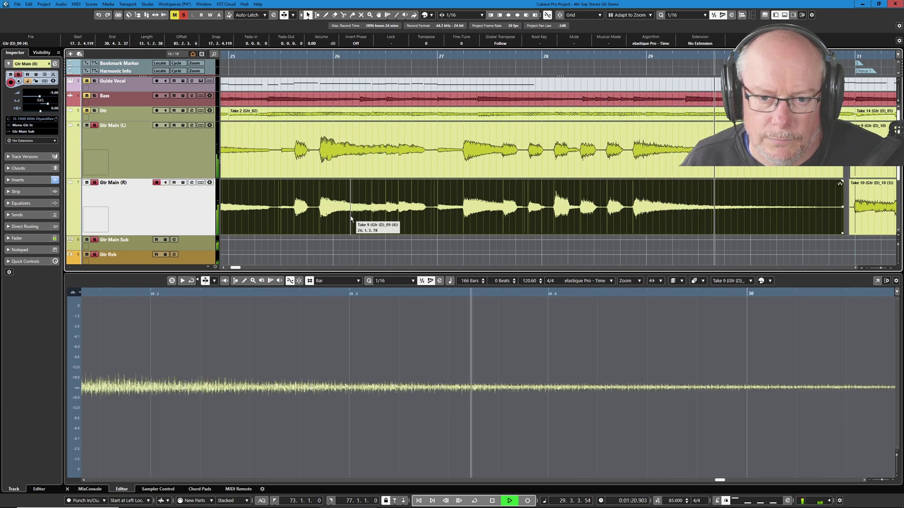
# Stop after bar 30, zoom in on bars 13–14, and play the doubled guitars from 12.4
pyautogui.press('space')
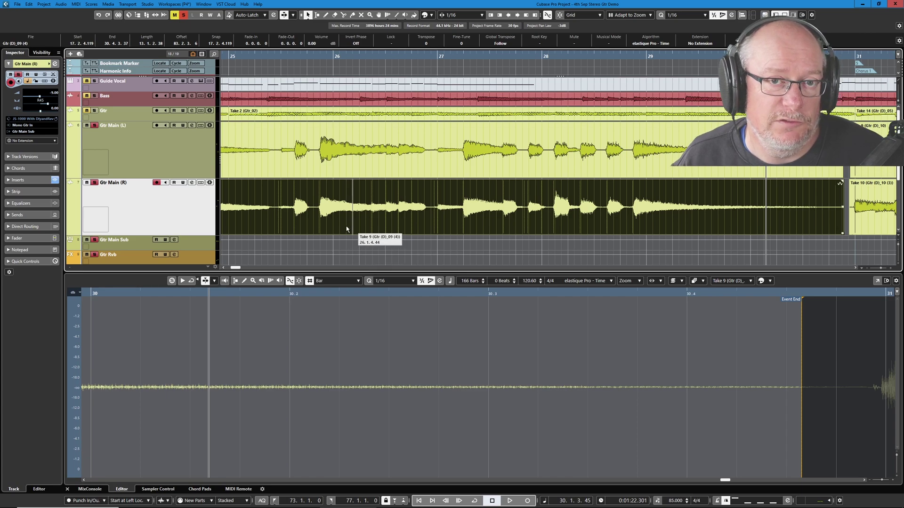
pyautogui.press('g')
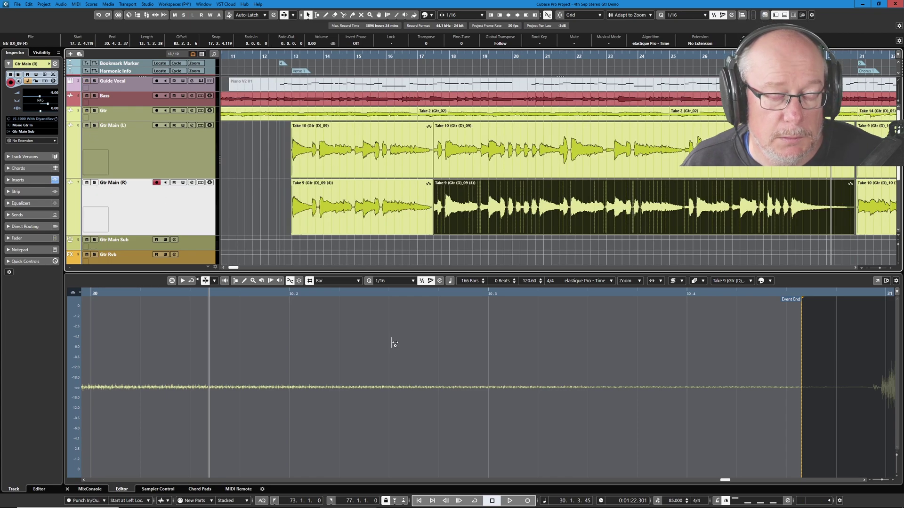
pyautogui.press('h')
pyautogui.press('h')
pyautogui.press('h')
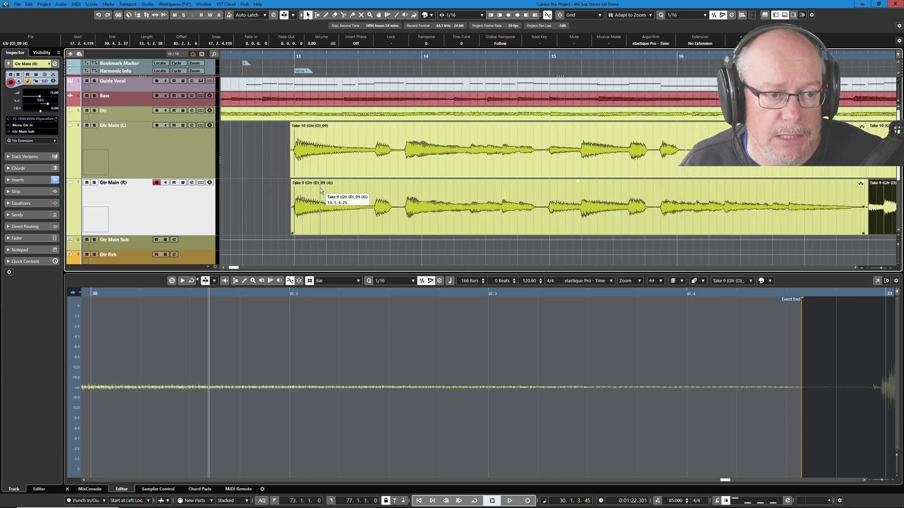
pyautogui.press('h')
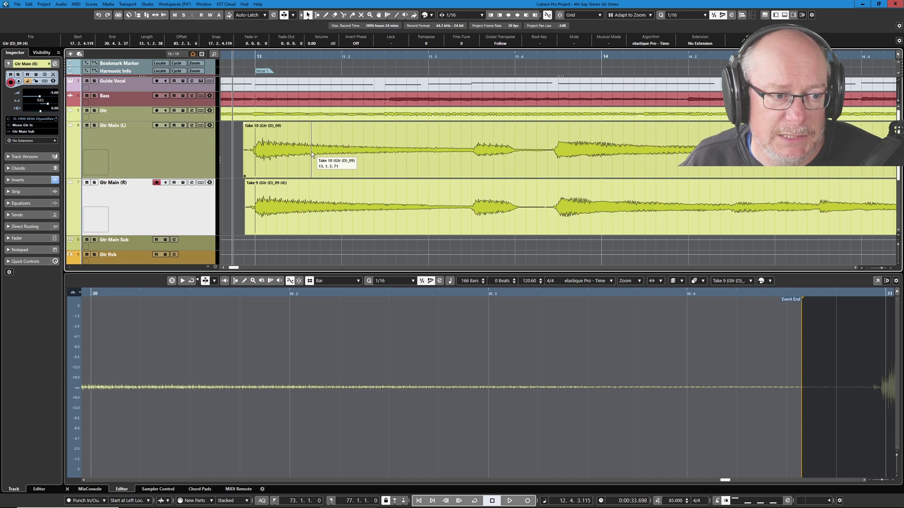
pyautogui.press('space')
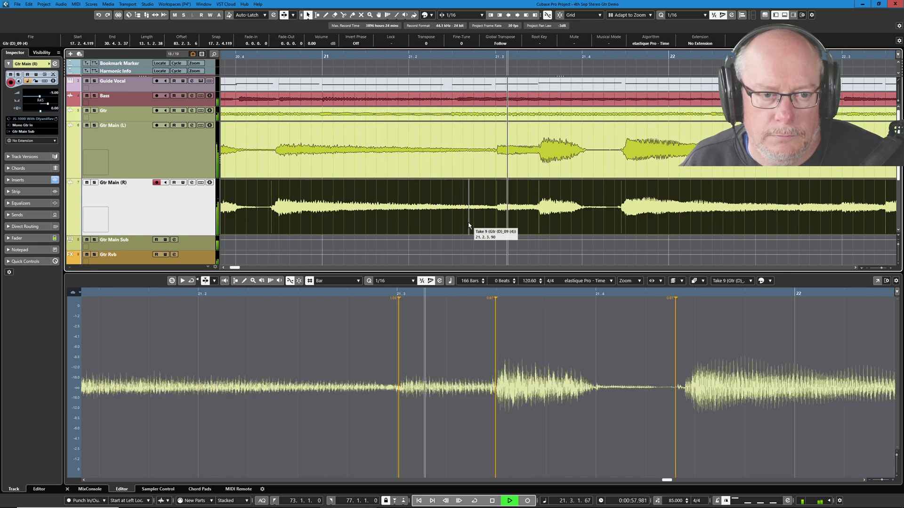
# Select the left guitar's Take 10 and replay the passage from bar 21
pyautogui.press('space')
pyautogui.click(503, 163)
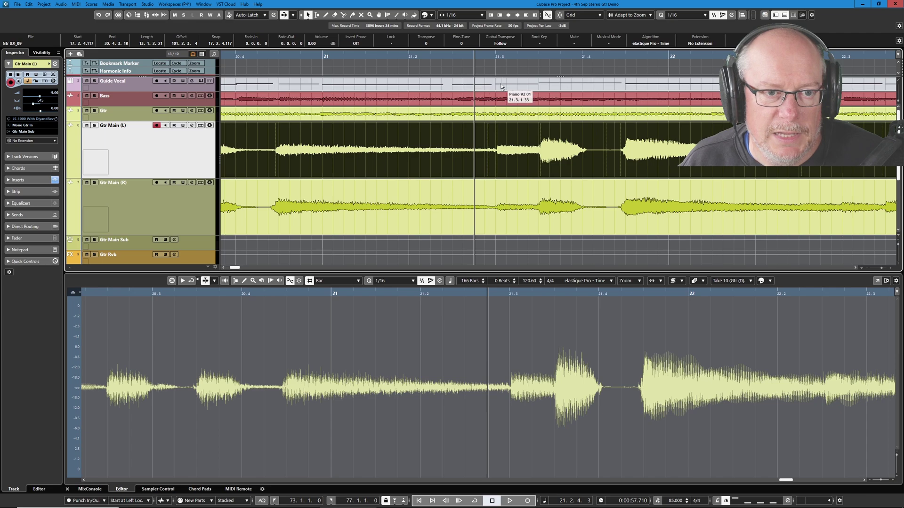
pyautogui.click(335, 57)
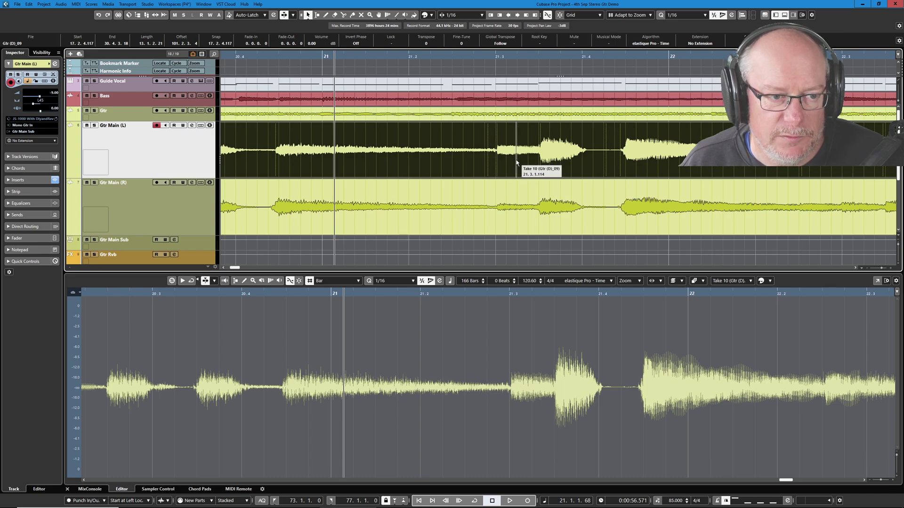
pyautogui.press('space')
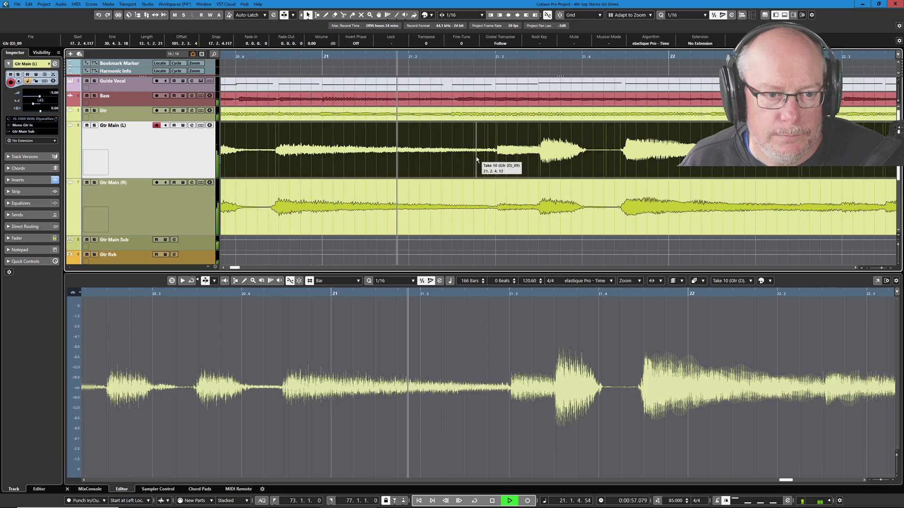
pyautogui.press('space')
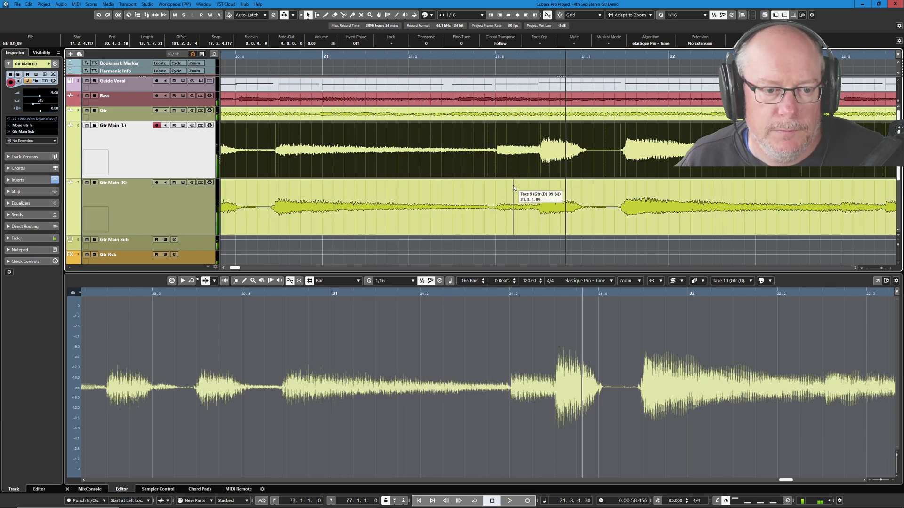
pyautogui.scroll(3, 513, 185)
pyautogui.scroll(2, 482, 178)
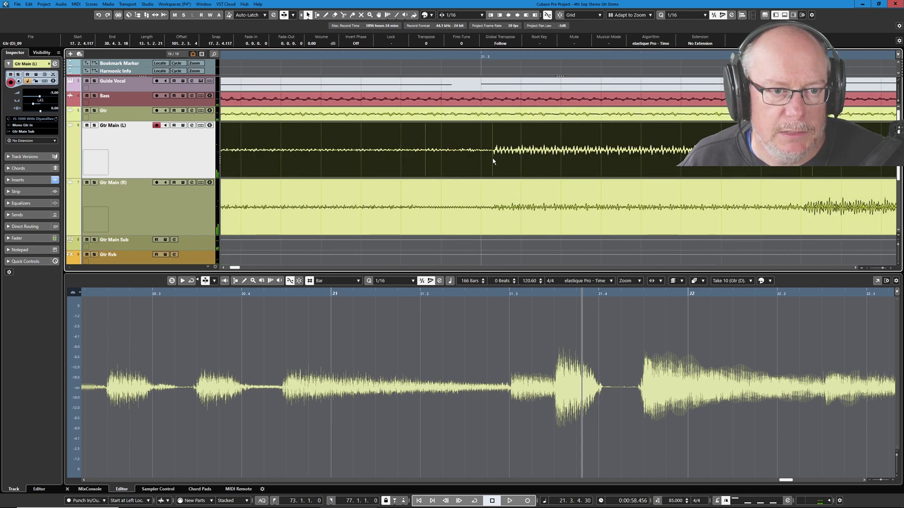
pyautogui.scroll(-3, 382, 394)
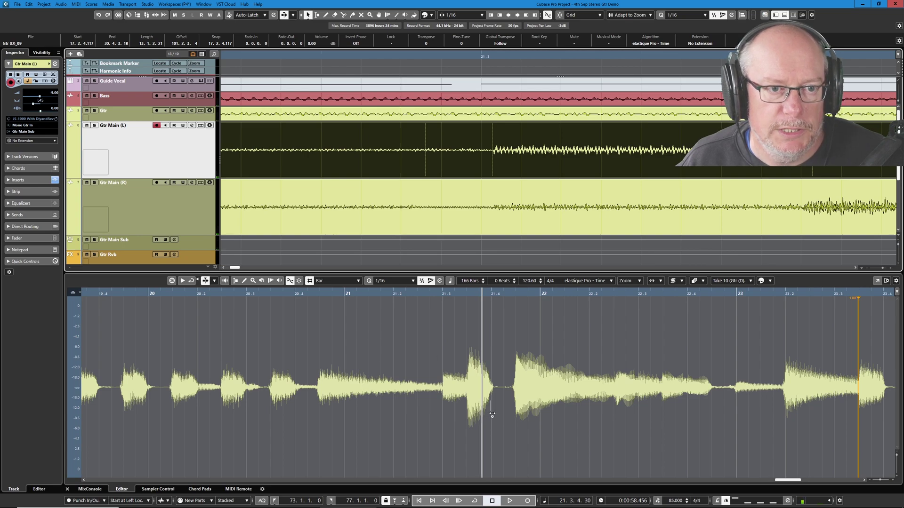
# Drag Take 9's warp marker near 21.3 slightly earlier
pyautogui.press('Down')
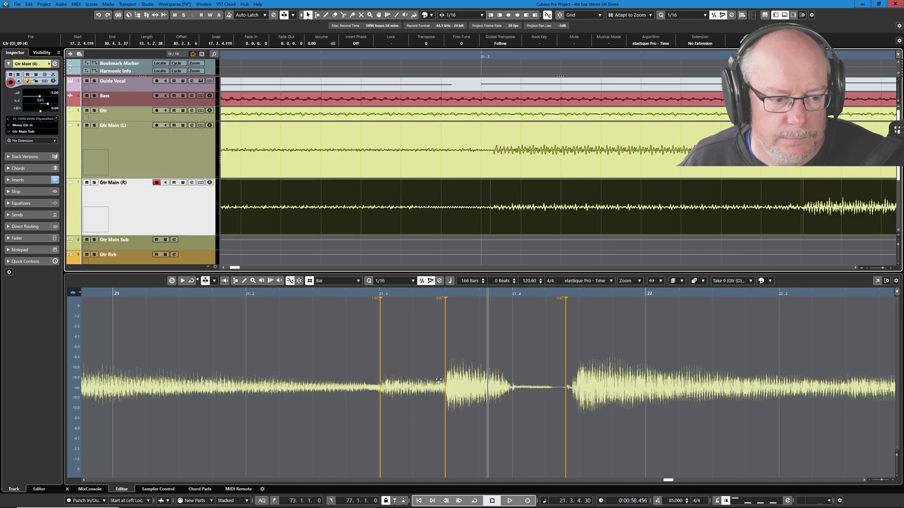
pyautogui.click(382, 371)
pyautogui.moveTo(382, 370); pyautogui.dragTo(377, 370)
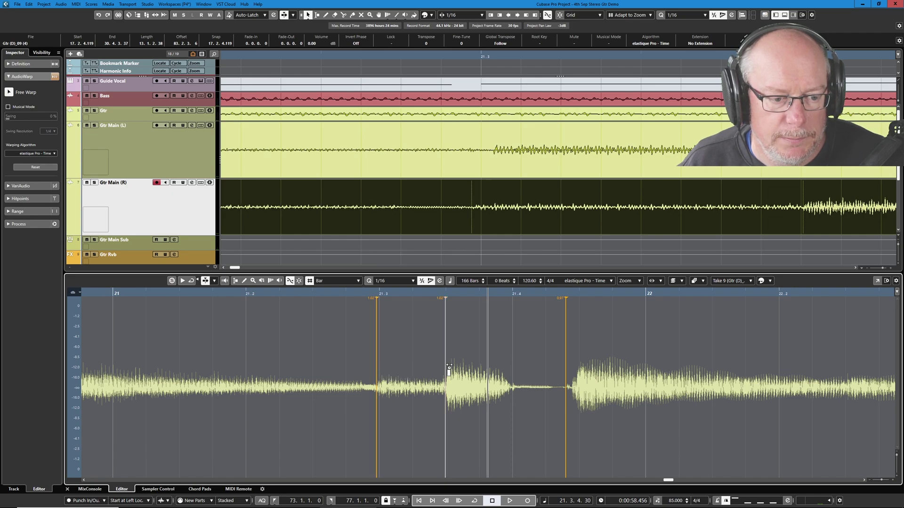
# Add a warp marker at 21.3 on Take 10, pull that attack earlier, and play back
pyautogui.click(496, 153)
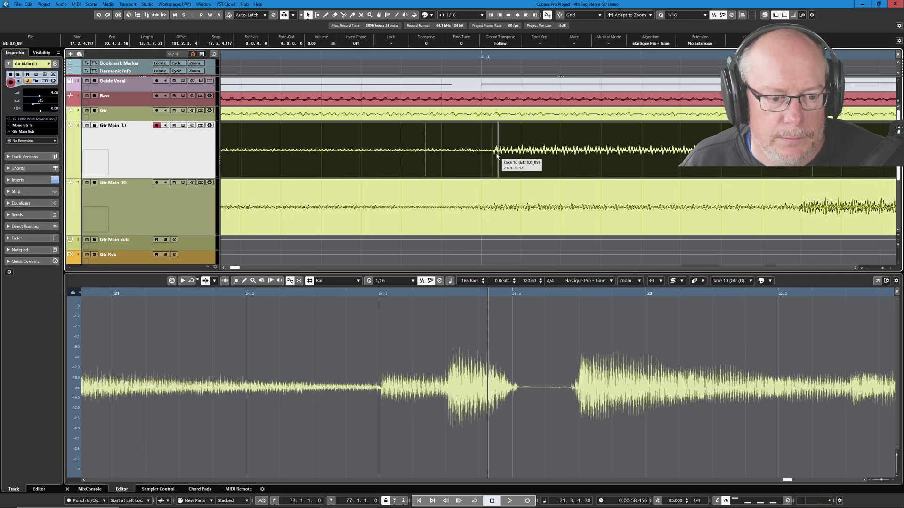
pyautogui.click(385, 390)
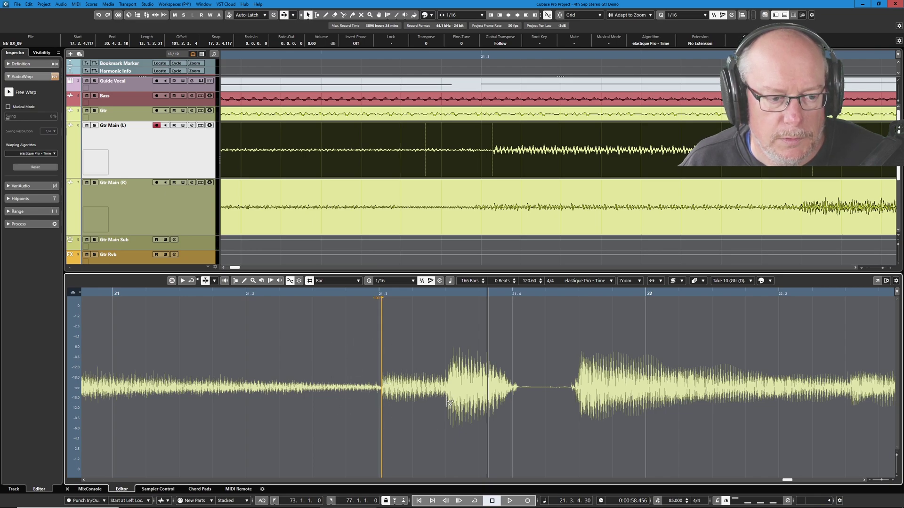
pyautogui.scroll(-3, 411, 384)
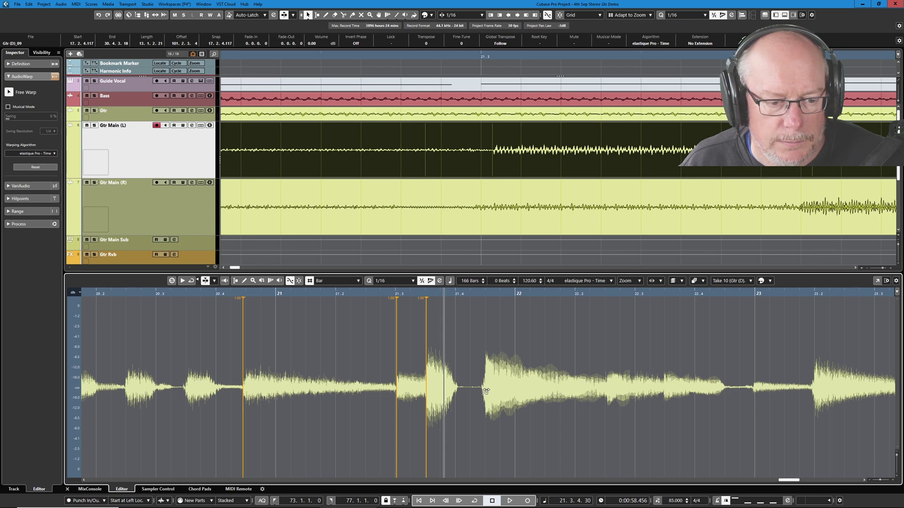
pyautogui.scroll(4, 385, 386)
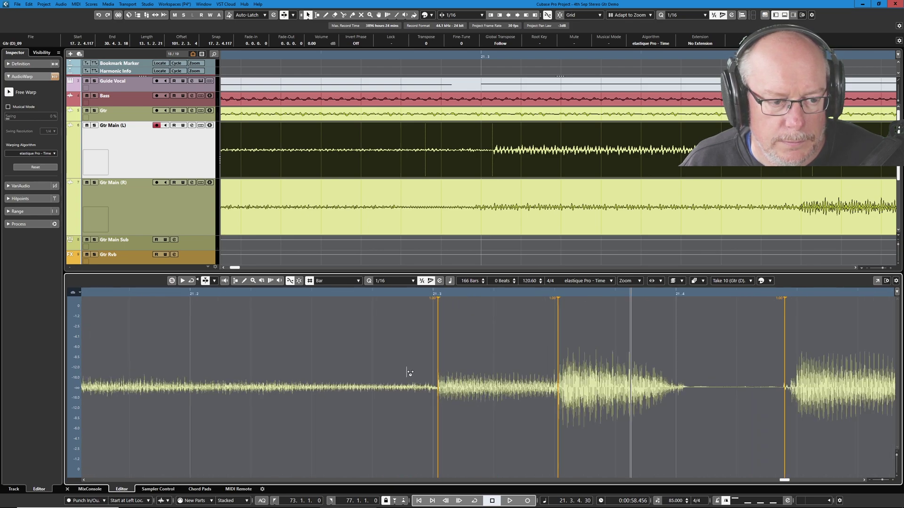
pyautogui.moveTo(441, 370); pyautogui.dragTo(434, 373)
pyautogui.scroll(4, 460, 165)
pyautogui.scroll(-4, 329, 155)
pyautogui.click(372, 197)
pyautogui.press('space')
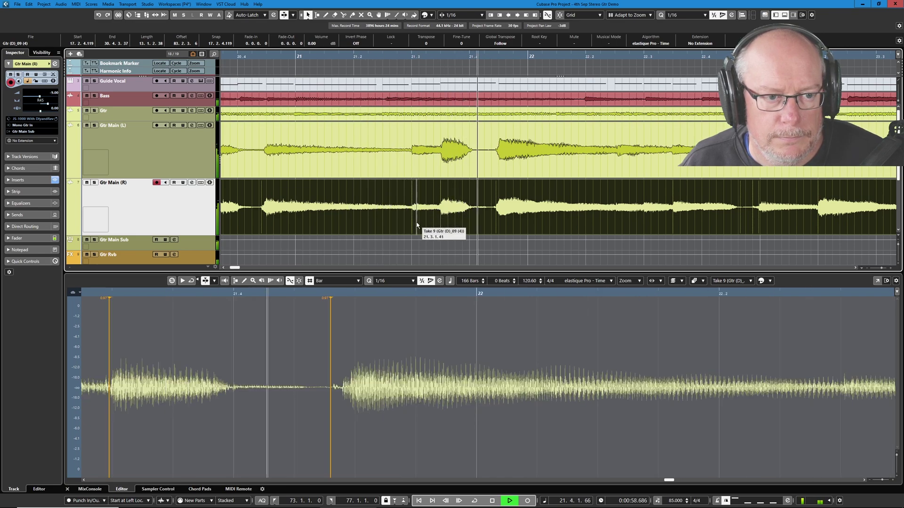
pyautogui.press('space')
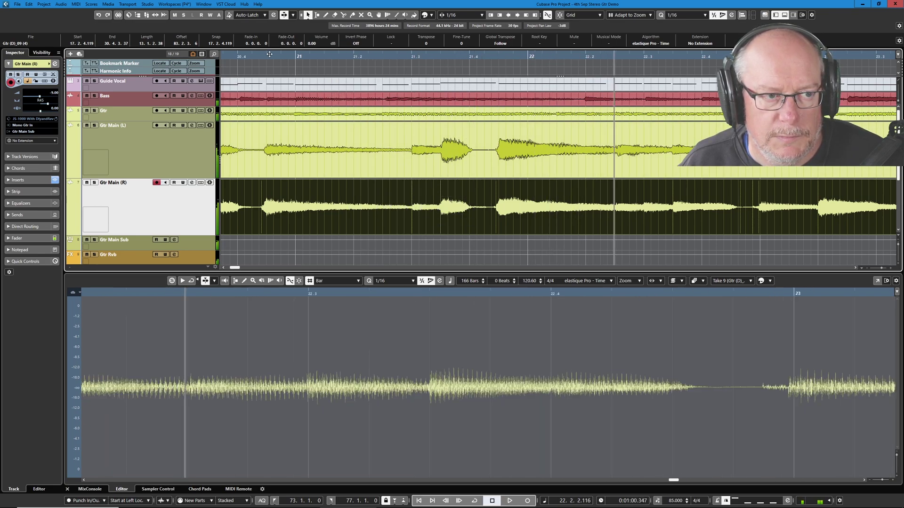
pyautogui.click(248, 52)
pyautogui.press('space')
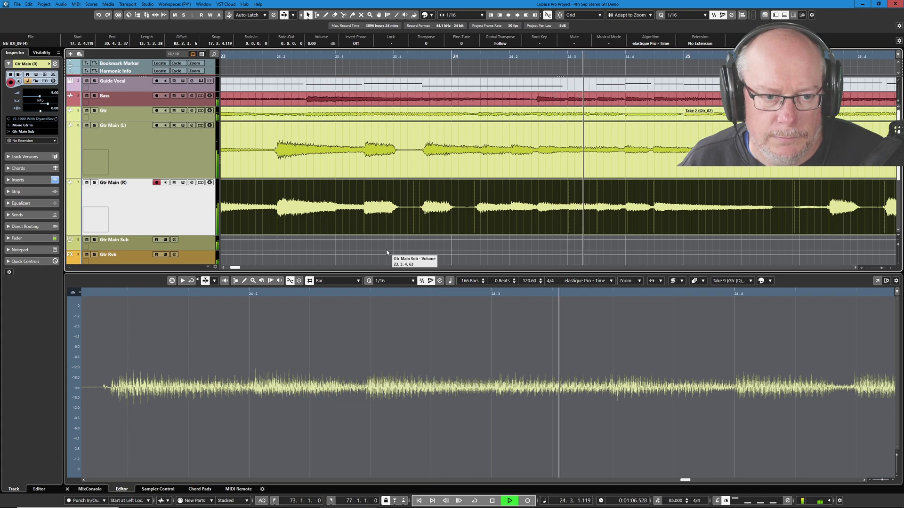
pyautogui.press('space')
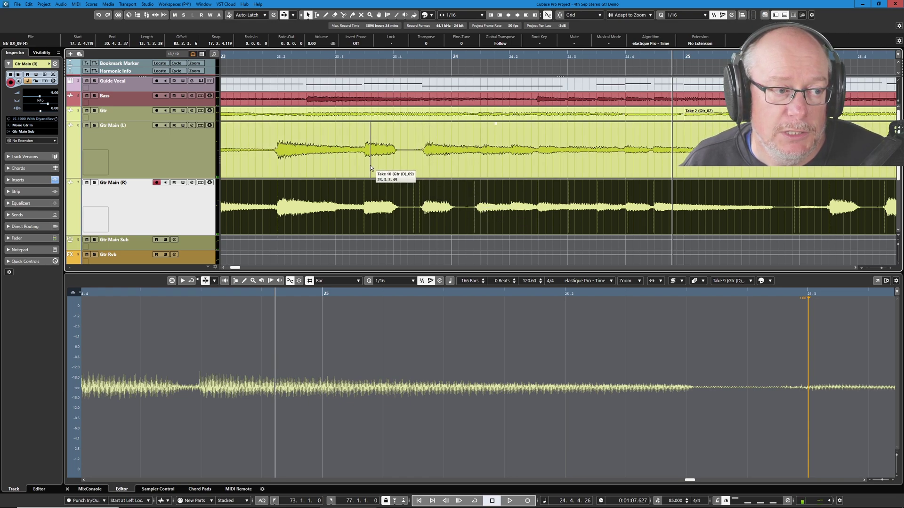
pyautogui.click(354, 165)
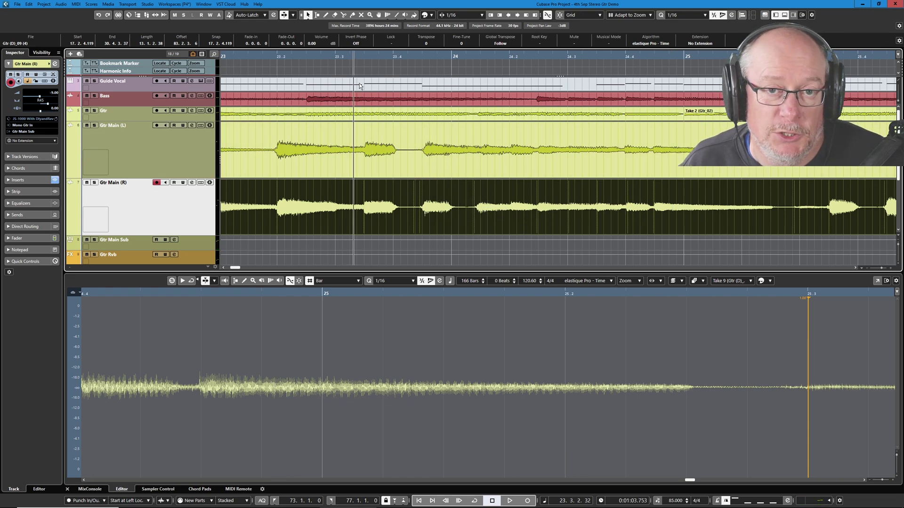
pyautogui.click(95, 125)
pyautogui.press('space')
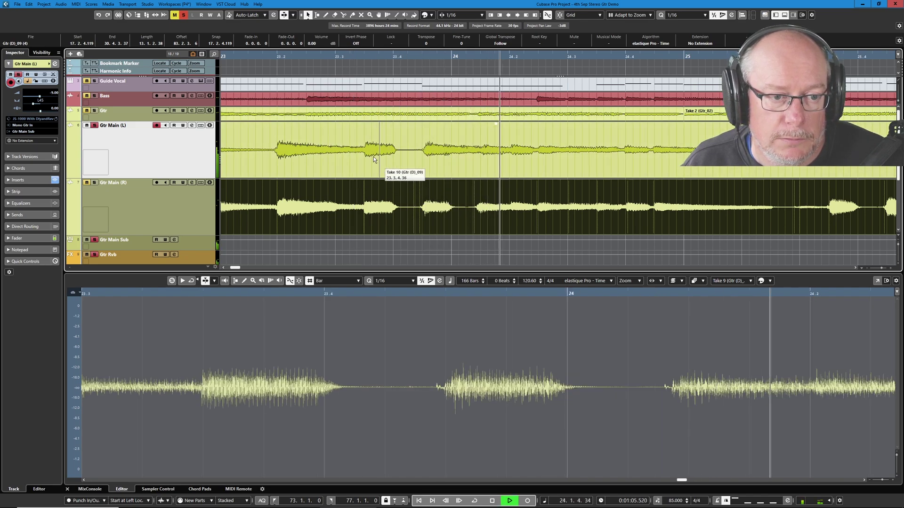
pyautogui.press('space')
pyautogui.click(314, 55)
pyautogui.click(148, 208)
pyautogui.press('space')
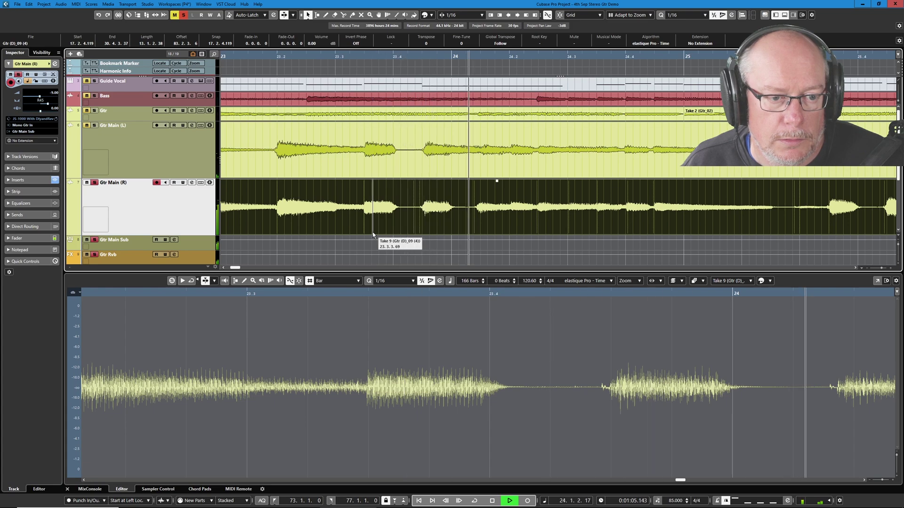
pyautogui.press('space')
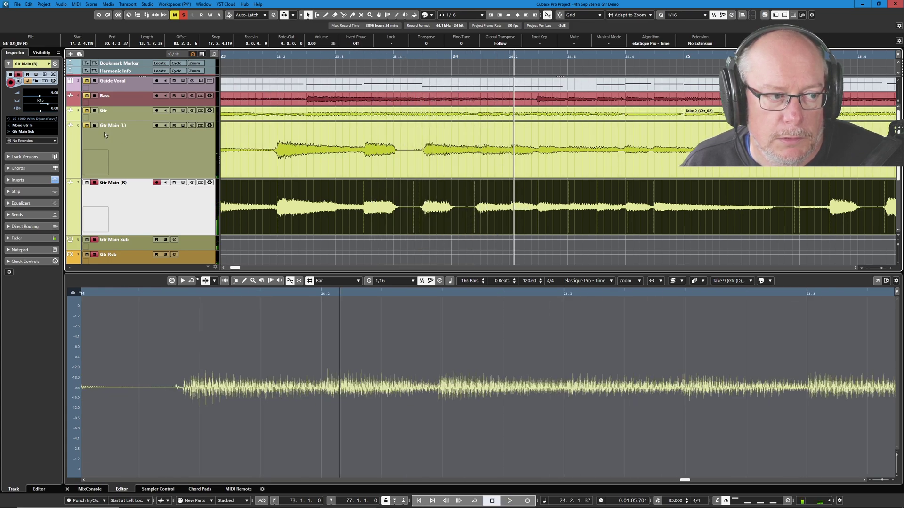
pyautogui.press('space')
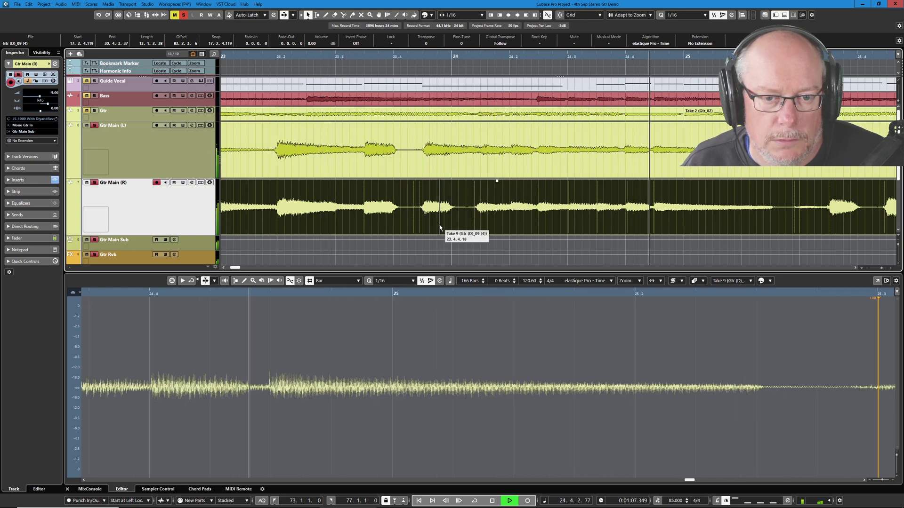
pyautogui.press('space')
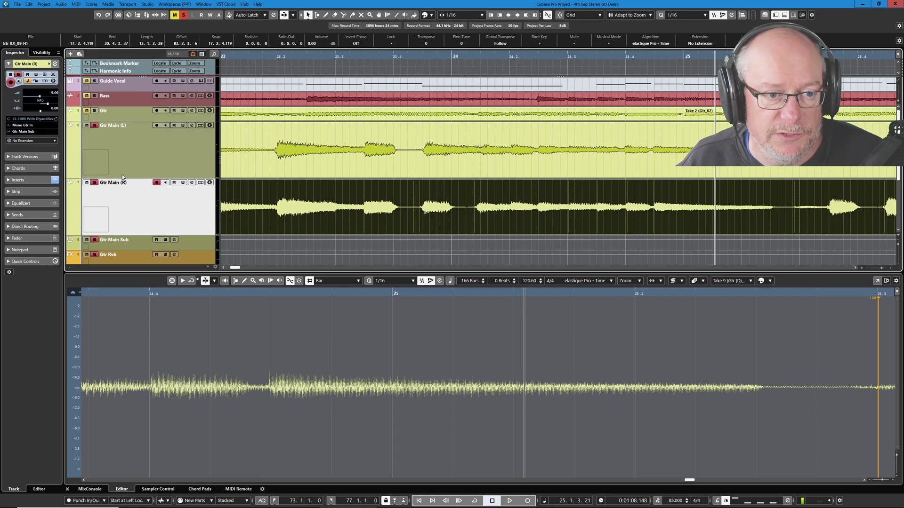
pyautogui.click(269, 56)
pyautogui.press('space')
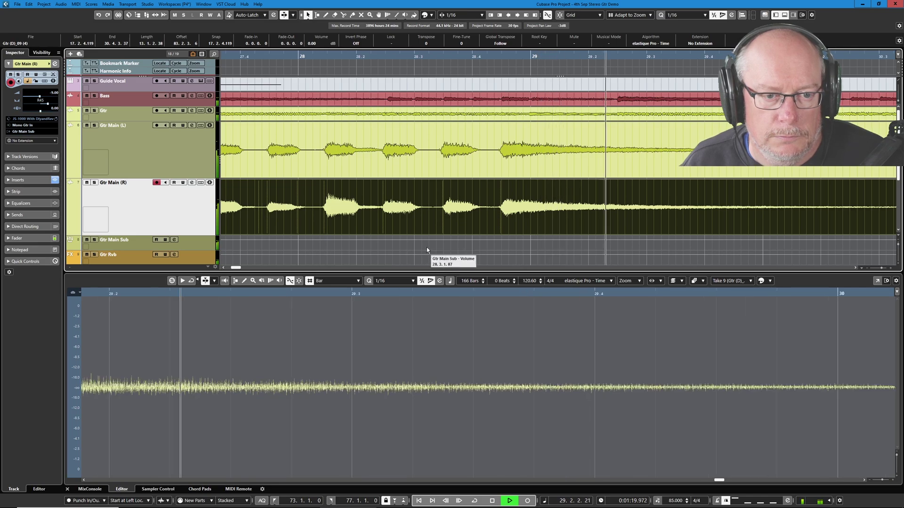
pyautogui.scroll(-6, 490, 217)
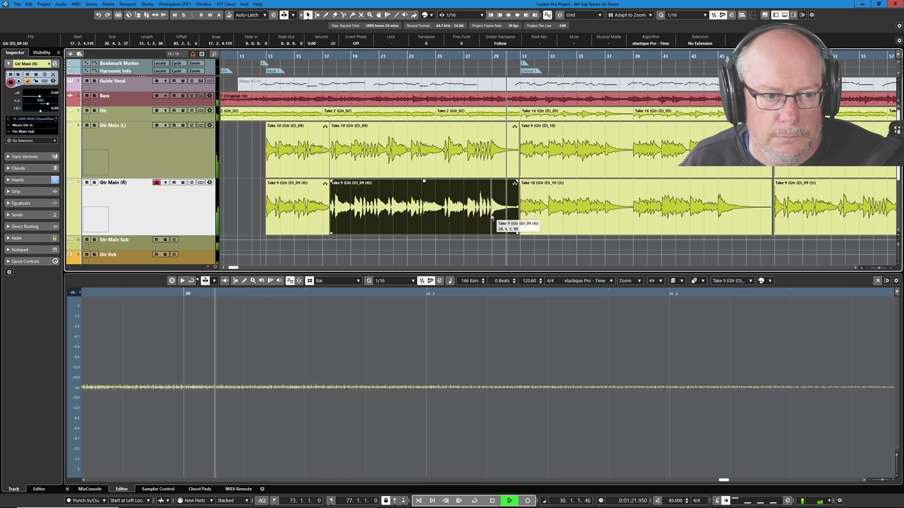
pyautogui.press('space')
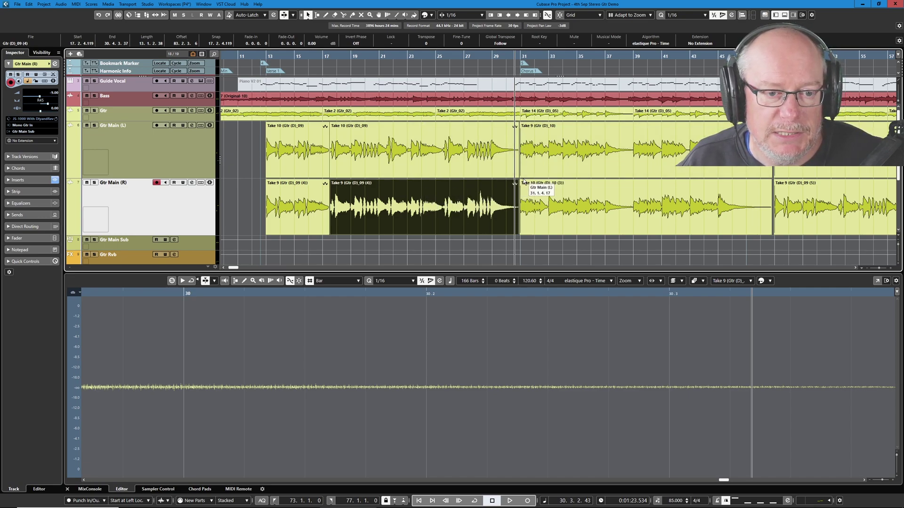
pyautogui.scroll(5, 521, 186)
pyautogui.scroll(1, 543, 178)
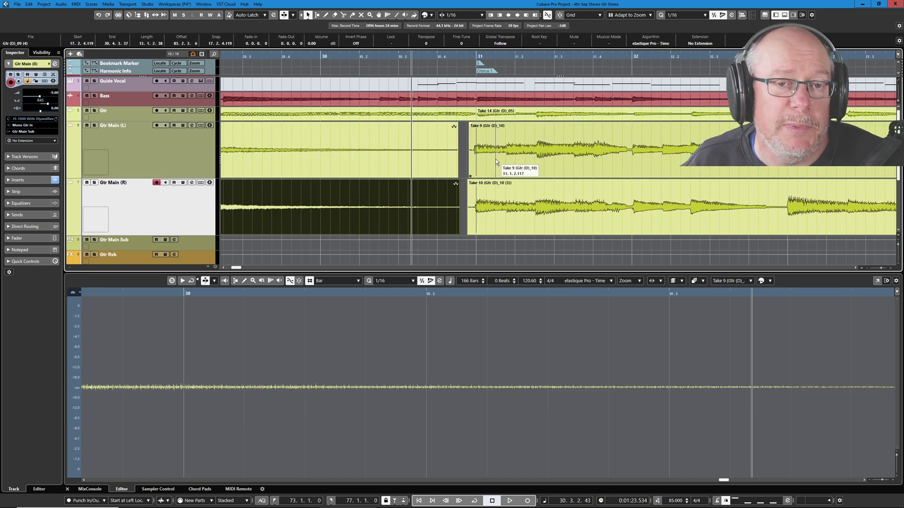
pyautogui.click(468, 163)
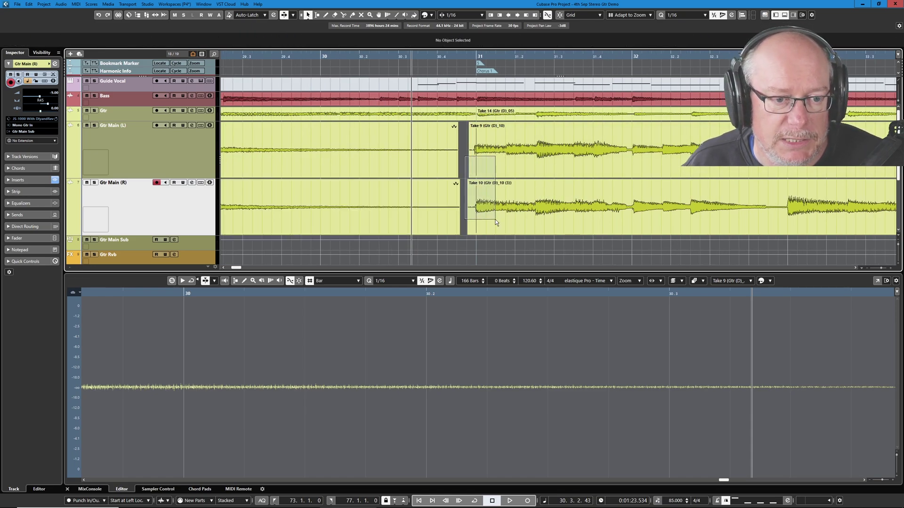
pyautogui.press('g')
pyautogui.press('g')
pyautogui.press('g')
pyautogui.press('g')
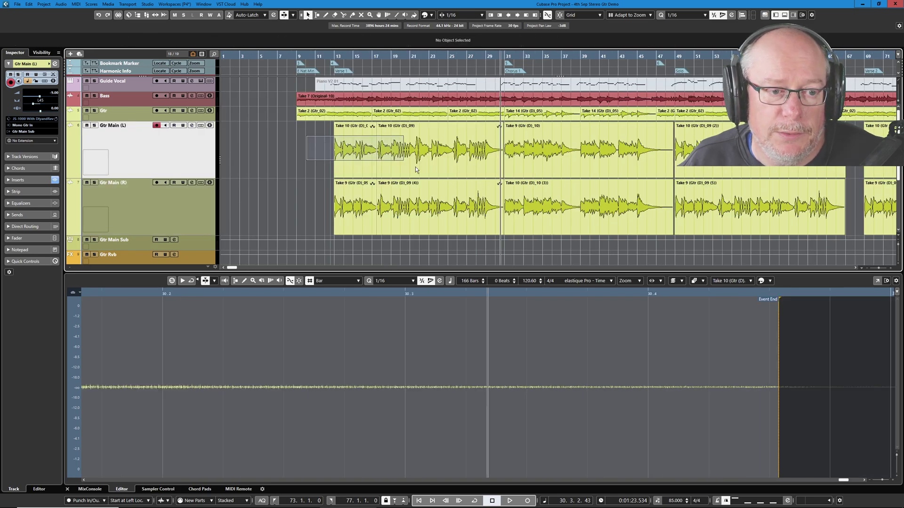
pyautogui.click(420, 168)
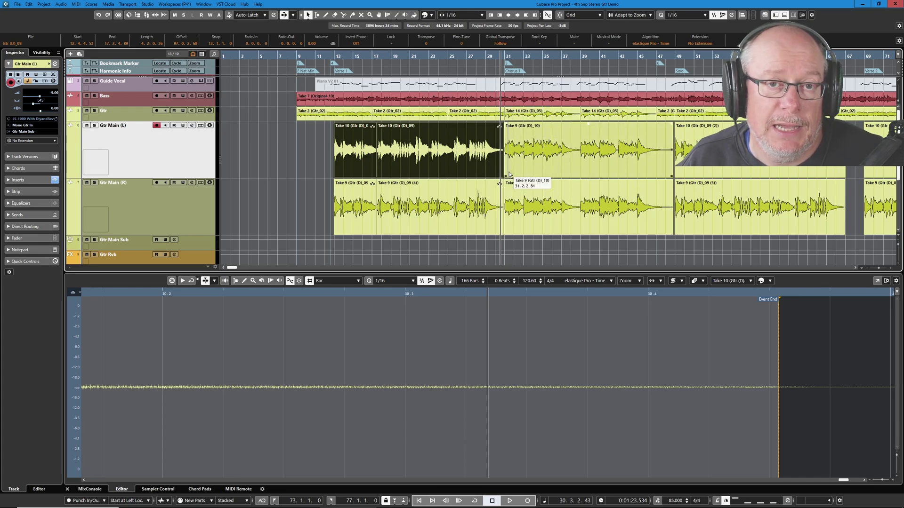
# Trim both guitar events at bar 31 so they start at bar 32
pyautogui.scroll(8, 512, 202)
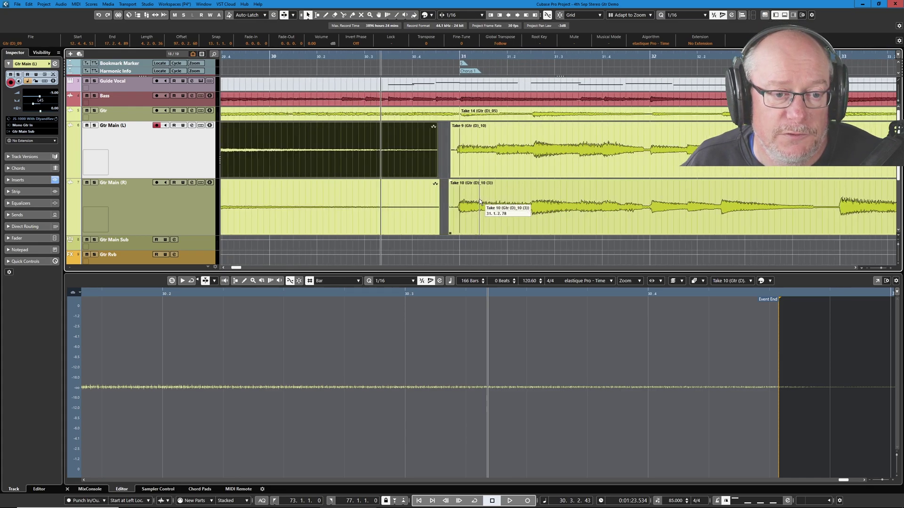
pyautogui.scroll(1, 480, 201)
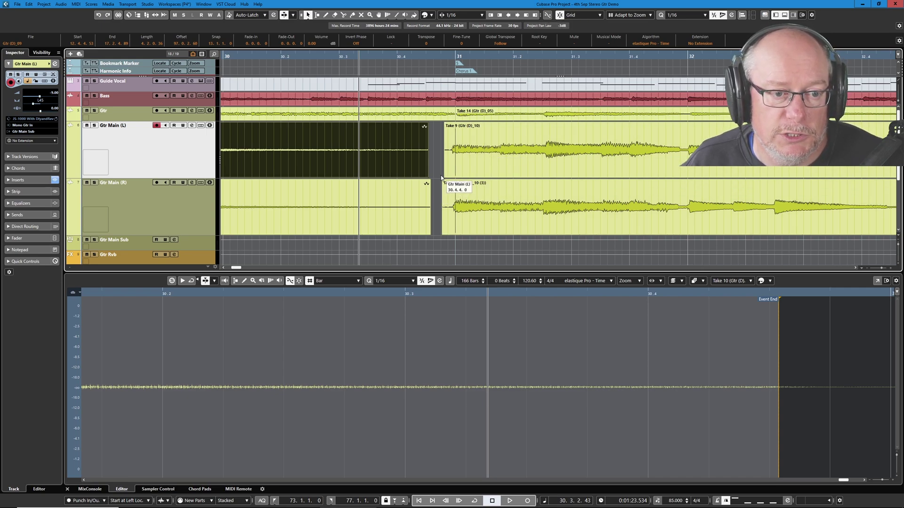
pyautogui.moveTo(474, 168); pyautogui.dragTo(442, 239)
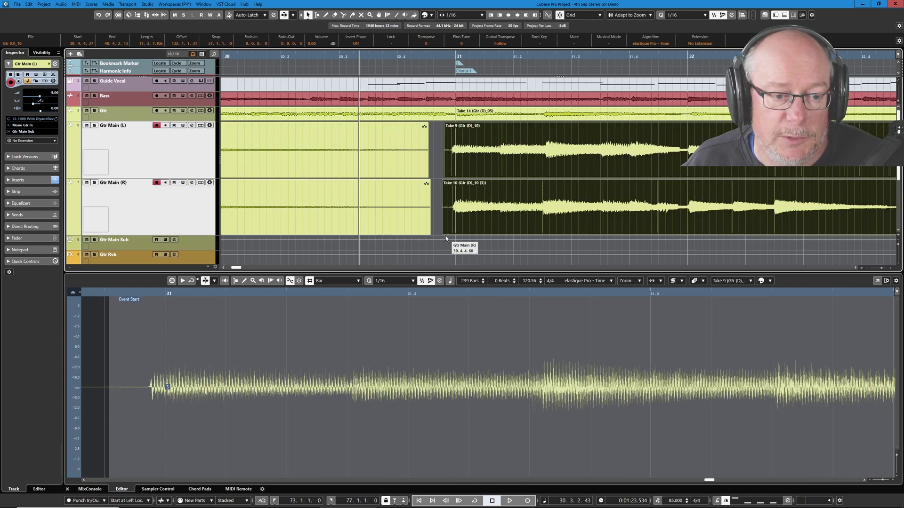
pyautogui.moveTo(443, 233); pyautogui.dragTo(703, 212)
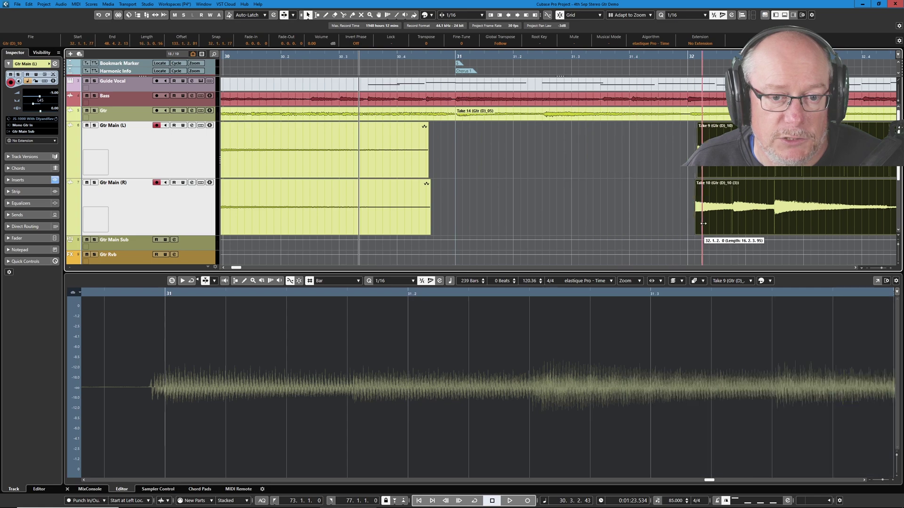
pyautogui.click(443, 146)
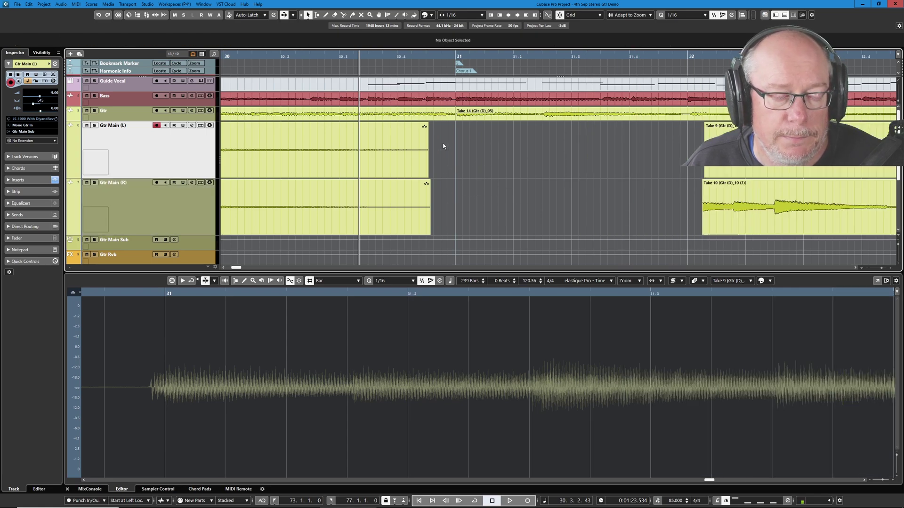
# Make the earlier Gtr Main (L) and (R) events both end at 30.4.4.90
pyautogui.moveTo(428, 177); pyautogui.dragTo(522, 179)
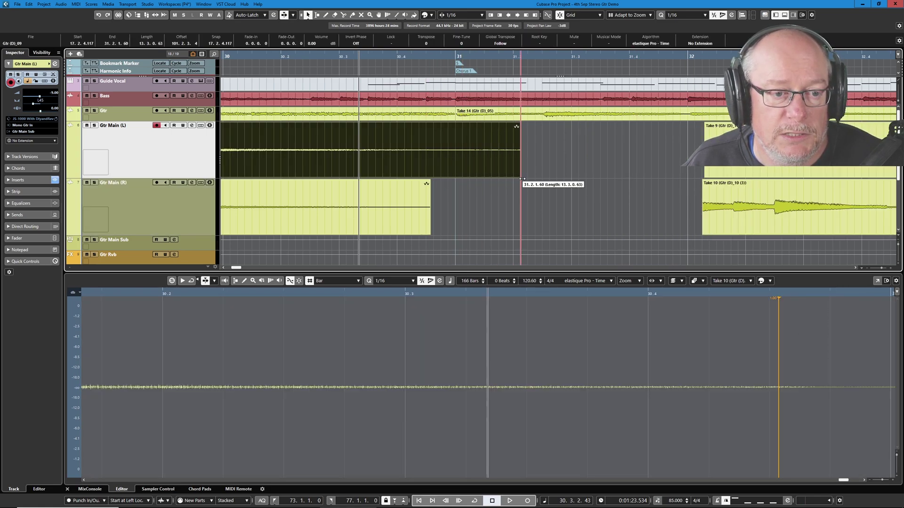
pyautogui.moveTo(432, 239); pyautogui.dragTo(459, 227)
pyautogui.keyDown('ctrl'); pyautogui.scroll(2, 465, 229); pyautogui.keyUp('ctrl')
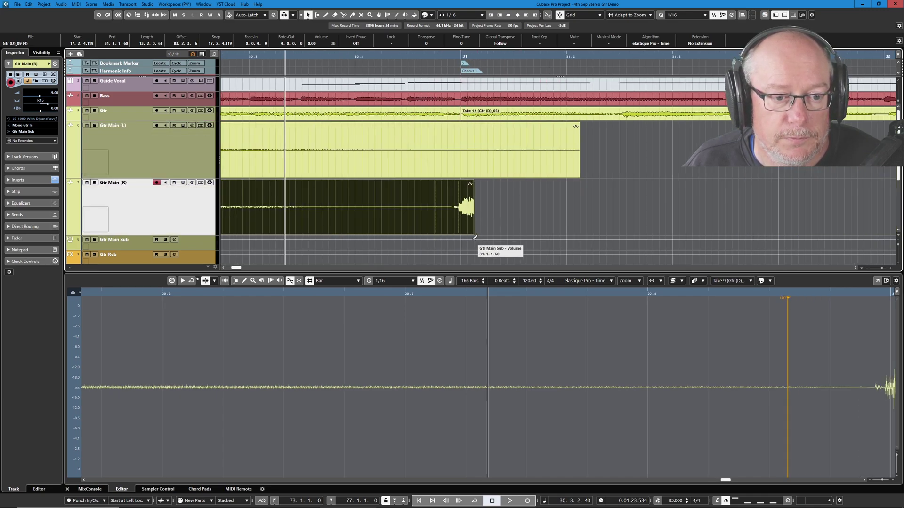
pyautogui.moveTo(472, 233); pyautogui.dragTo(455, 234)
pyautogui.moveTo(580, 176); pyautogui.dragTo(451, 176)
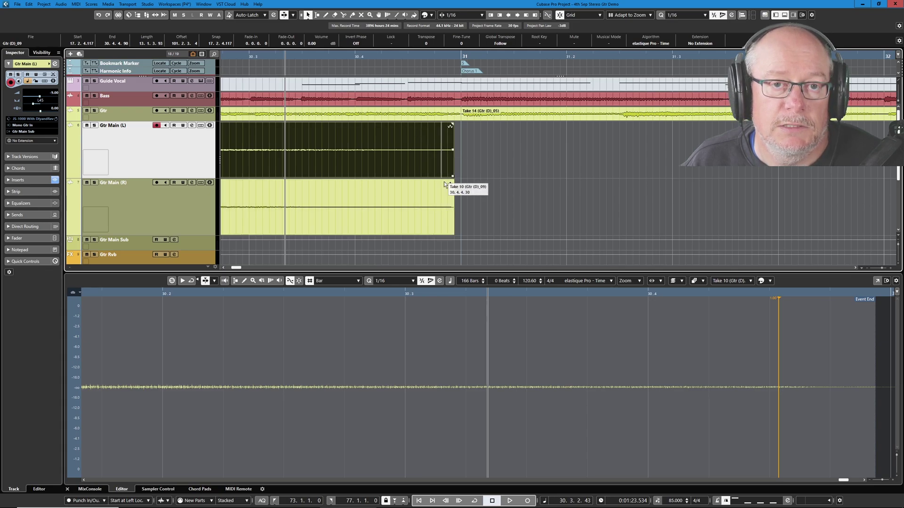
pyautogui.scroll(-4, 472, 170)
# Extend the starts of Take 10 and Take 9 back to 12.4.4
pyautogui.scroll(-2, 498, 185)
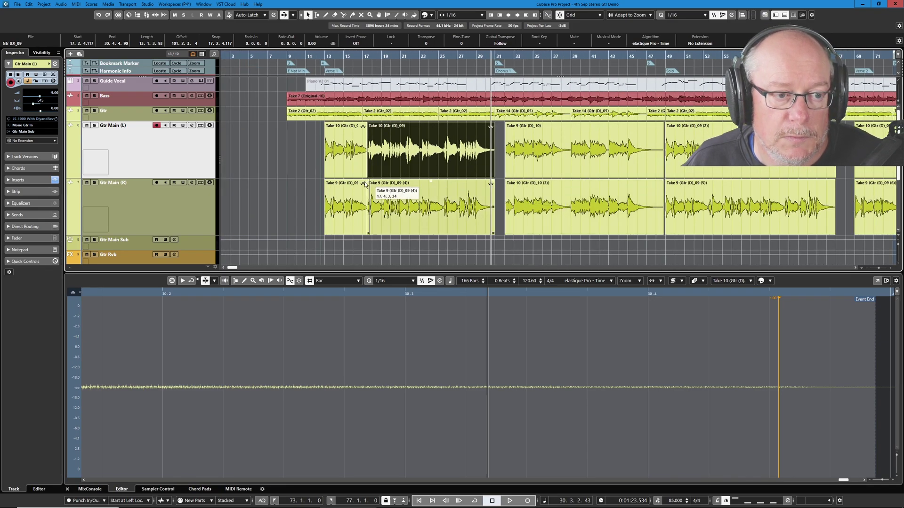
pyautogui.scroll(5, 326, 155)
pyautogui.scroll(6, 373, 176)
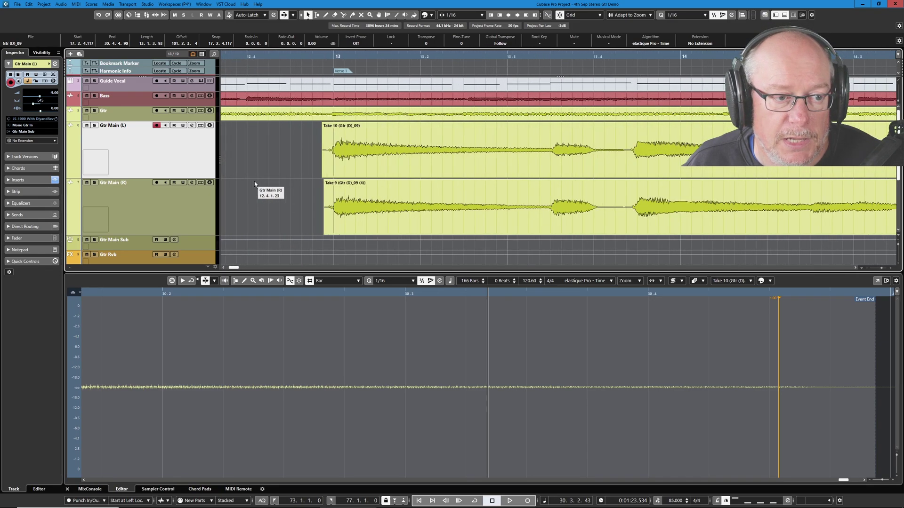
pyautogui.moveTo(375, 177); pyautogui.dragTo(357, 177)
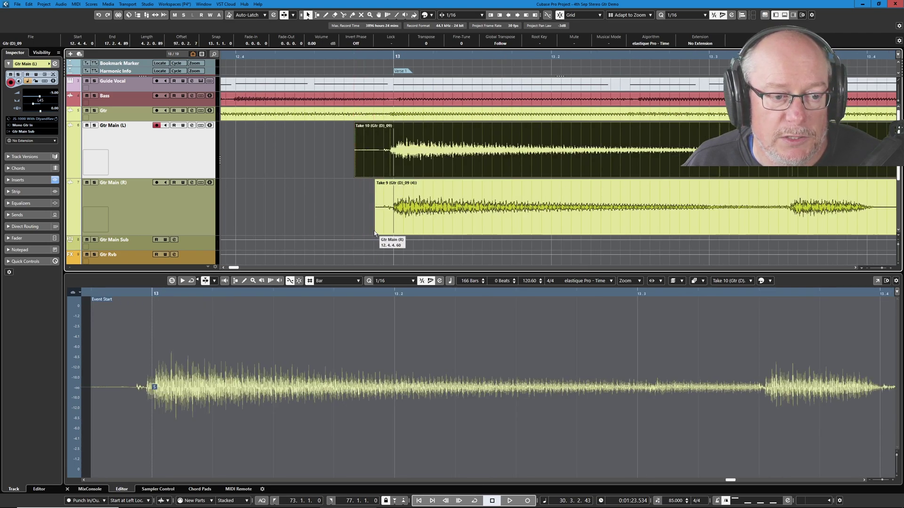
pyautogui.moveTo(376, 229); pyautogui.dragTo(354, 229)
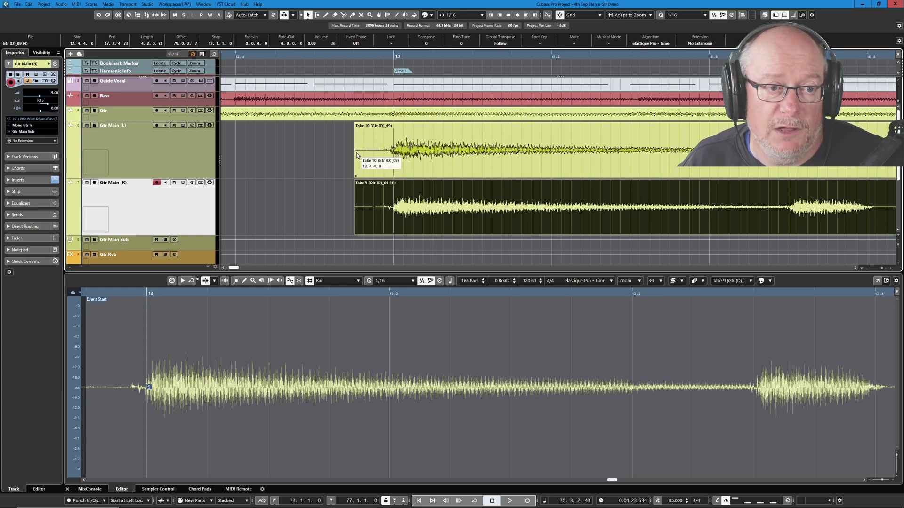
# Marquee-select the first section's events on both Gtr Main tracks up to bar 31
pyautogui.scroll(-5, 403, 155)
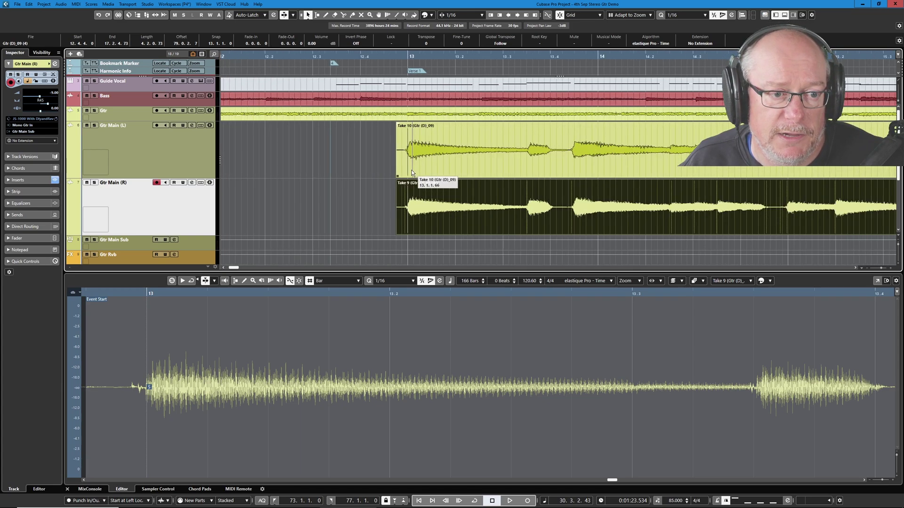
pyautogui.scroll(-4, 445, 163)
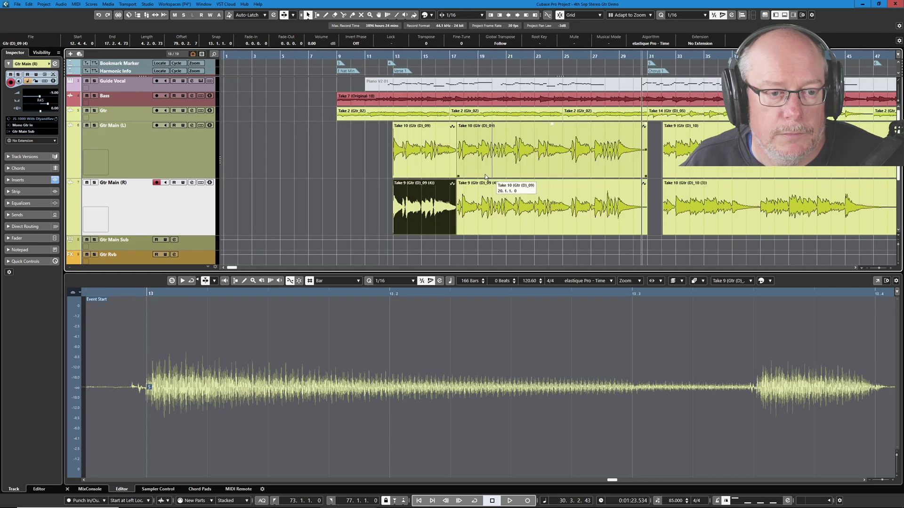
pyautogui.scroll(8, 407, 156)
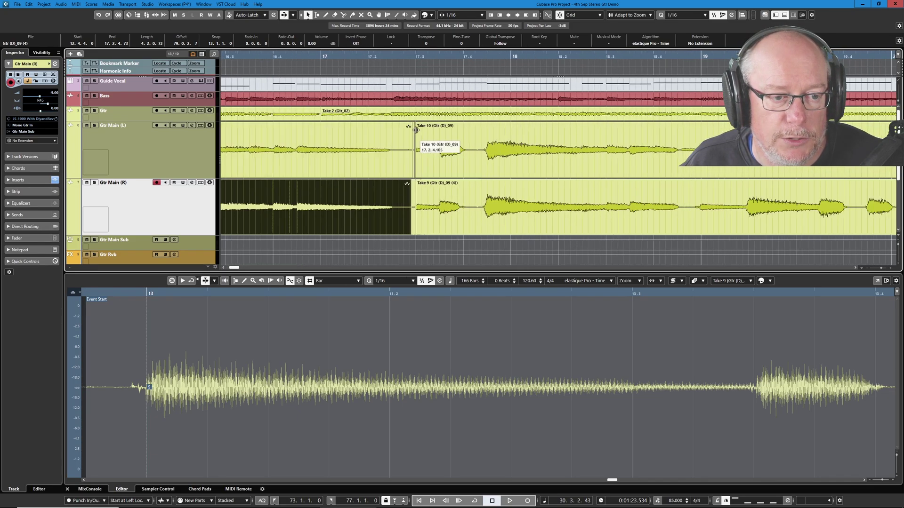
pyautogui.scroll(-6, 416, 175)
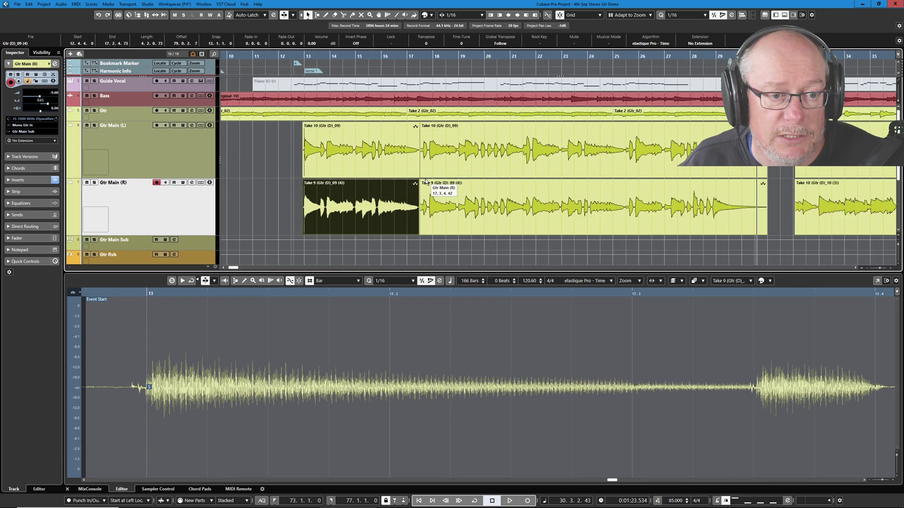
pyautogui.moveTo(283, 140); pyautogui.dragTo(767, 211)
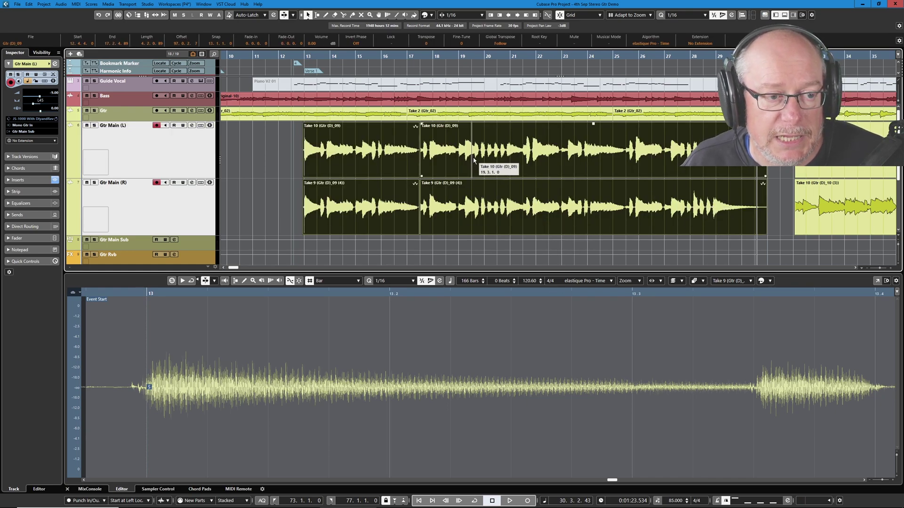
# Bounce the selected guitar events with Replace, then select the Take pair at bar 49 in the full-song view
pyautogui.click(60, 4)
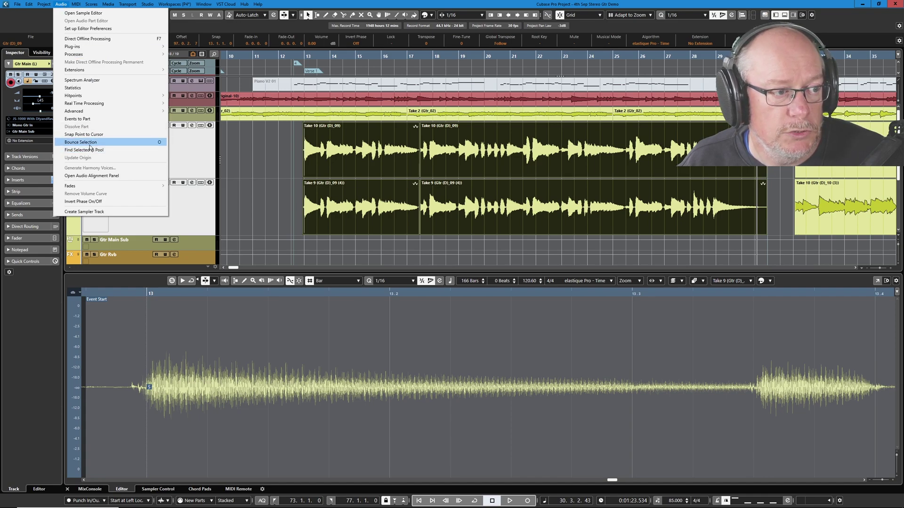
pyautogui.click(80, 143)
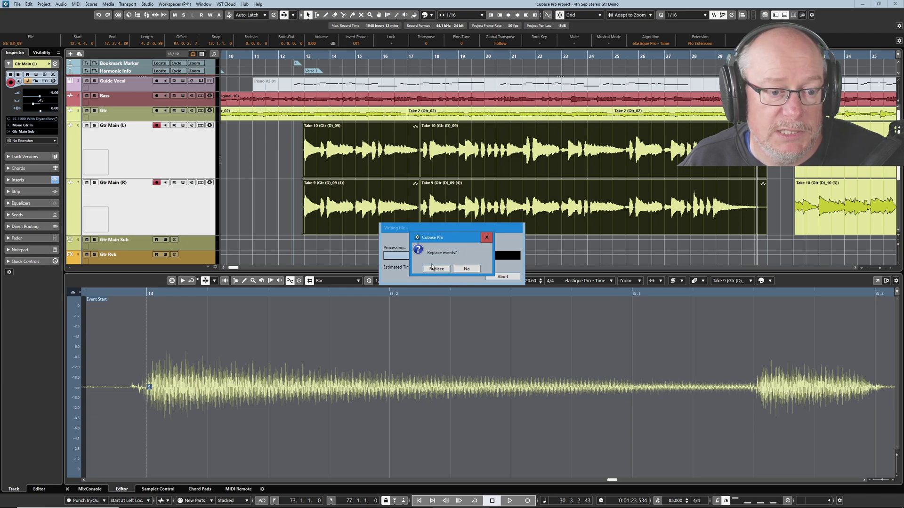
pyautogui.click(433, 268)
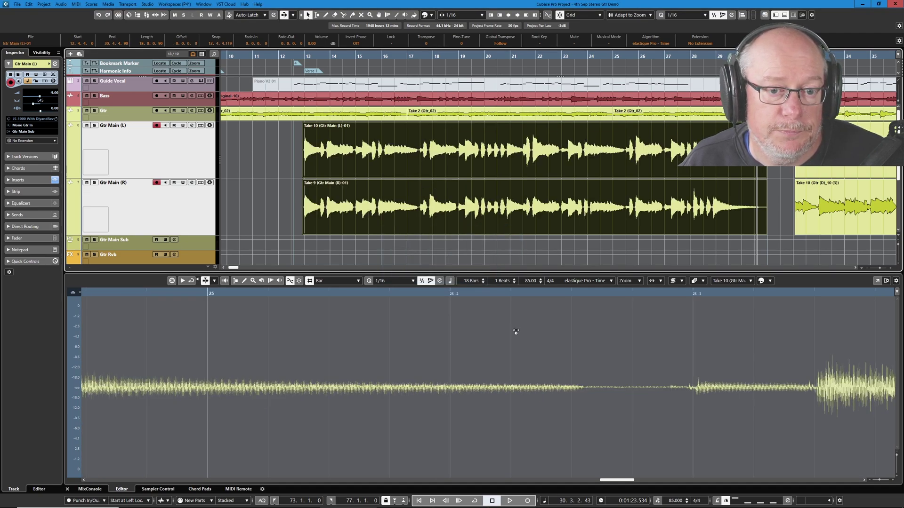
pyautogui.hotkey('shift', 'f')
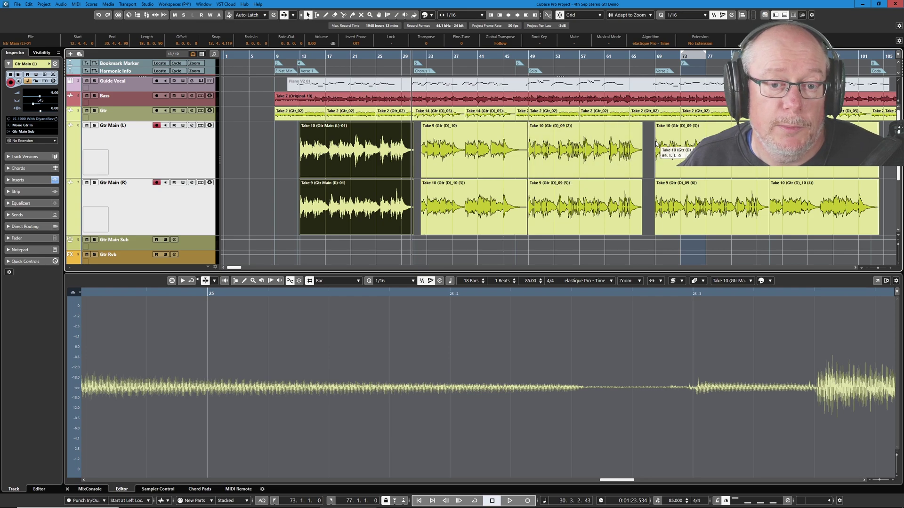
pyautogui.moveTo(651, 148); pyautogui.dragTo(584, 222)
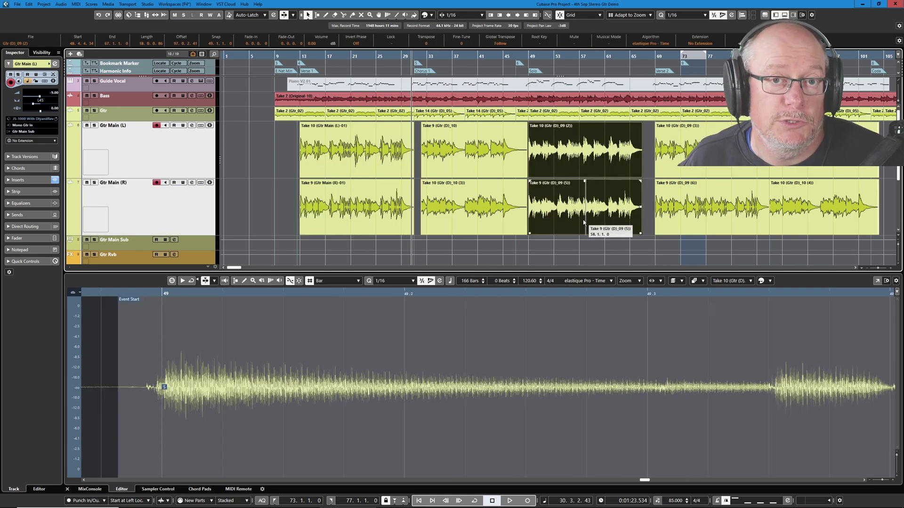
# Delete the two old takes at bar 49 and inspect the bounced takes at bar 13
pyautogui.press('Delete')
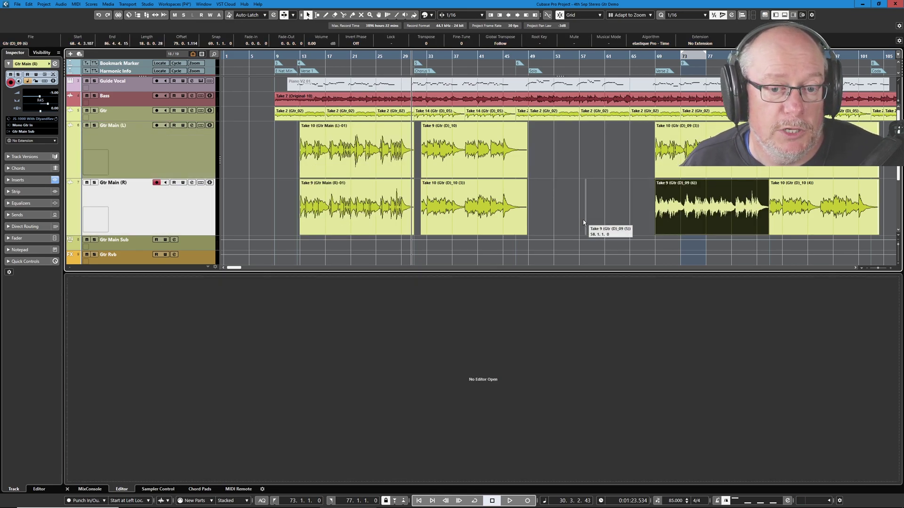
pyautogui.moveTo(281, 148); pyautogui.dragTo(341, 219)
pyautogui.doubleClick(341, 220)
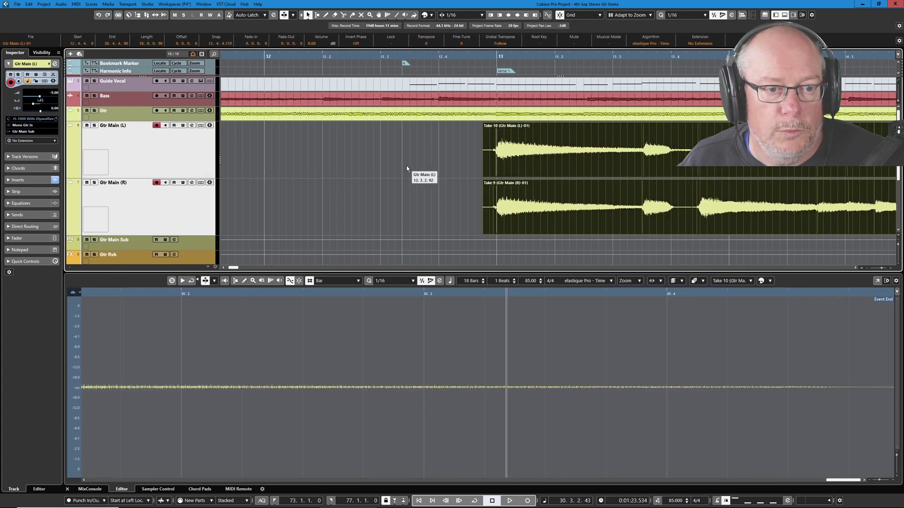
pyautogui.scroll(2, 537, 162)
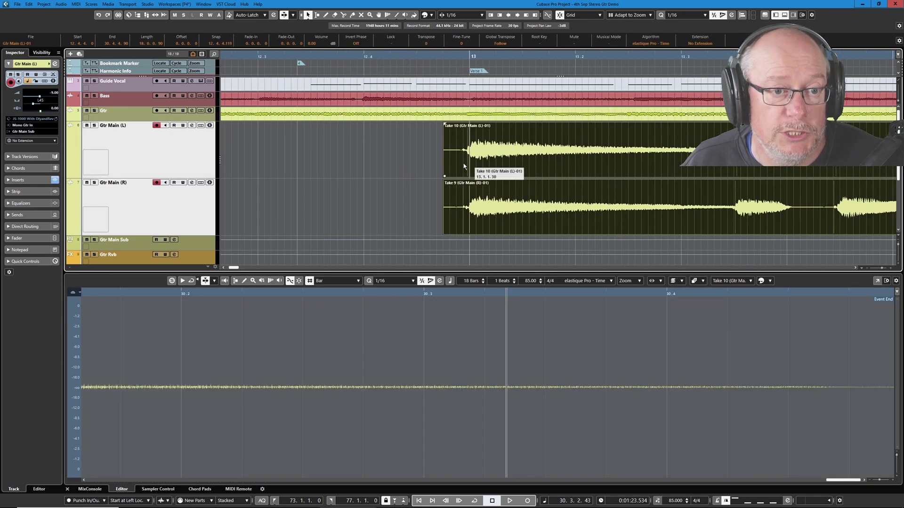
pyautogui.click(394, 158)
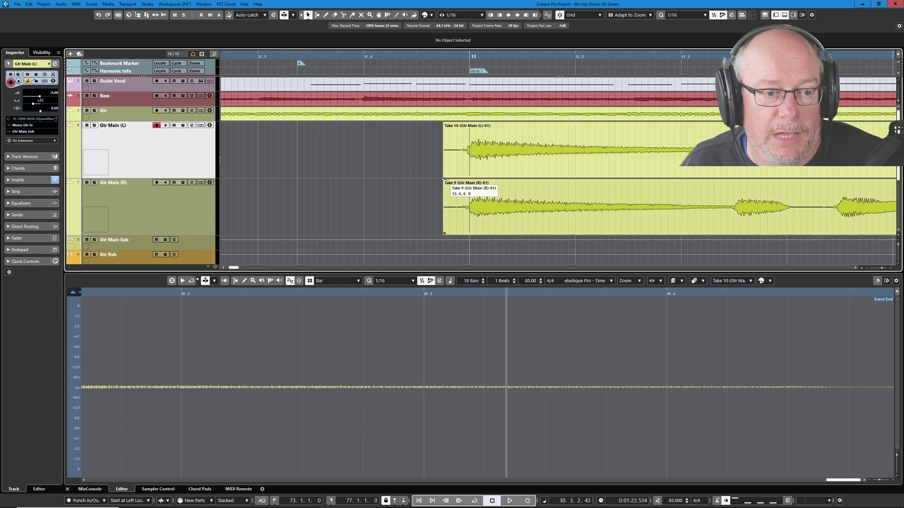
# Trim the starts of bounced Take 10 and Take 9 to exactly bar 13
pyautogui.moveTo(444, 177); pyautogui.dragTo(470, 177)
pyautogui.moveTo(444, 233); pyautogui.dragTo(469, 233)
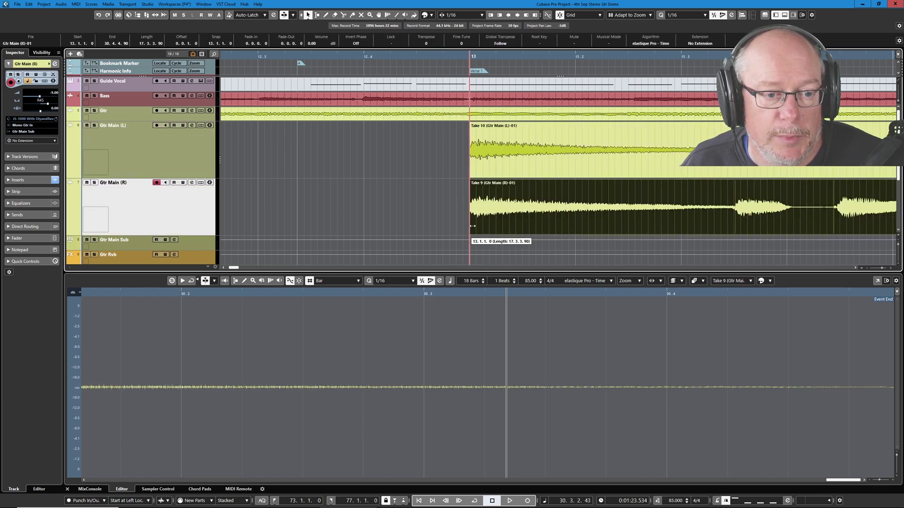
pyautogui.scroll(-2, 426, 189)
pyautogui.scroll(-3, 426, 189)
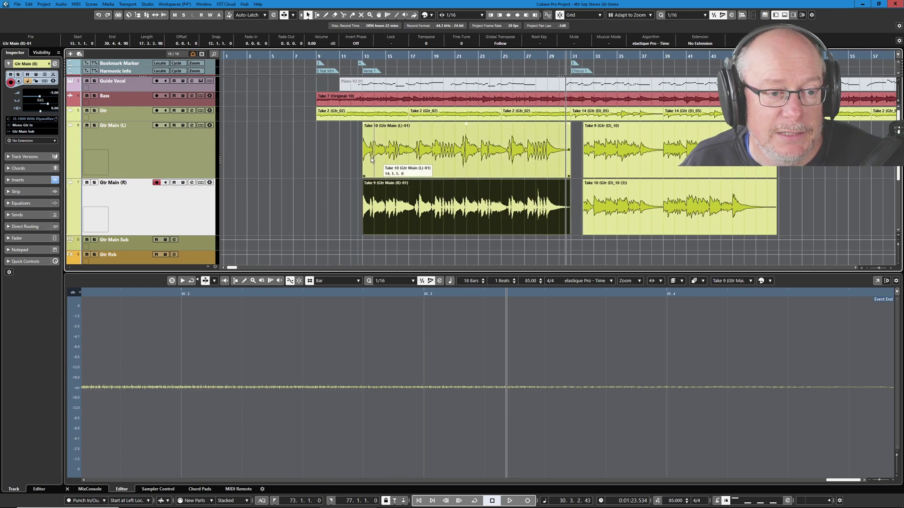
# Duplicate the bar-13 pair twice with Ctrl+D, placing copies at bars 31 and 49
pyautogui.moveTo(333, 144); pyautogui.dragTo(432, 214)
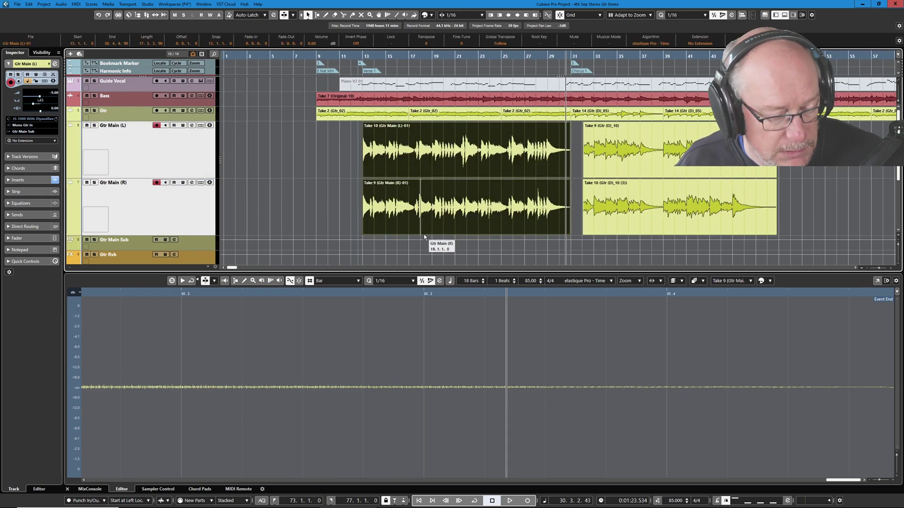
pyautogui.hotkey('ctrl', 'd')
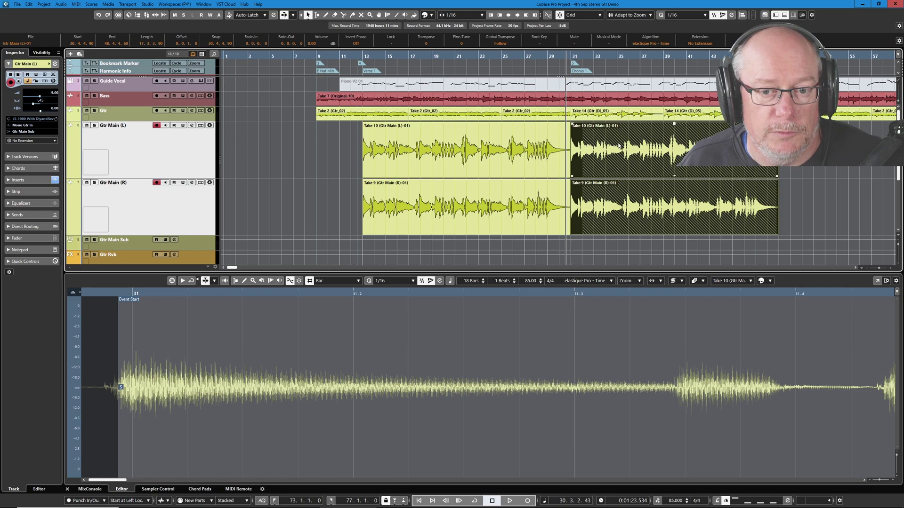
pyautogui.hotkey('ctrl', 'd')
# Move the bar-49 copies' starts to 48.4.4.41 with short fade-ins, Take 9 starting at 48.4.4.69
pyautogui.scroll(-5, 782, 165)
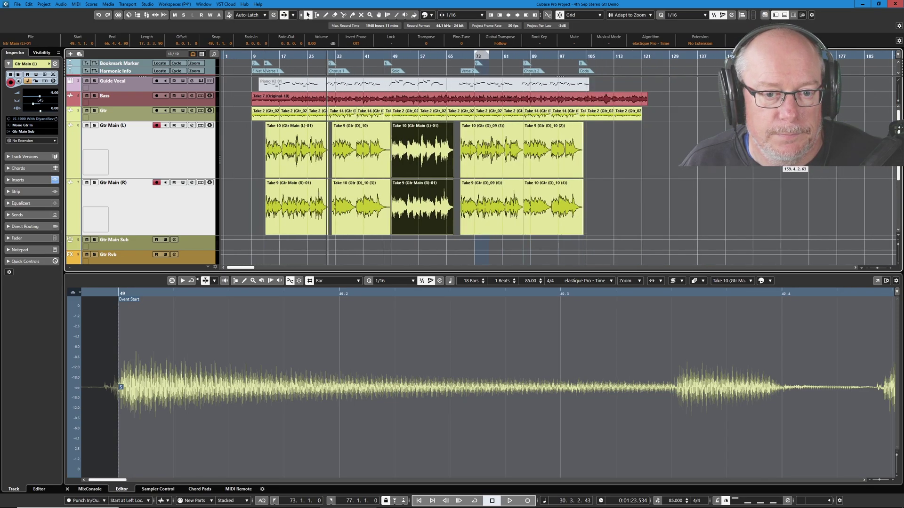
pyautogui.scroll(6, 397, 159)
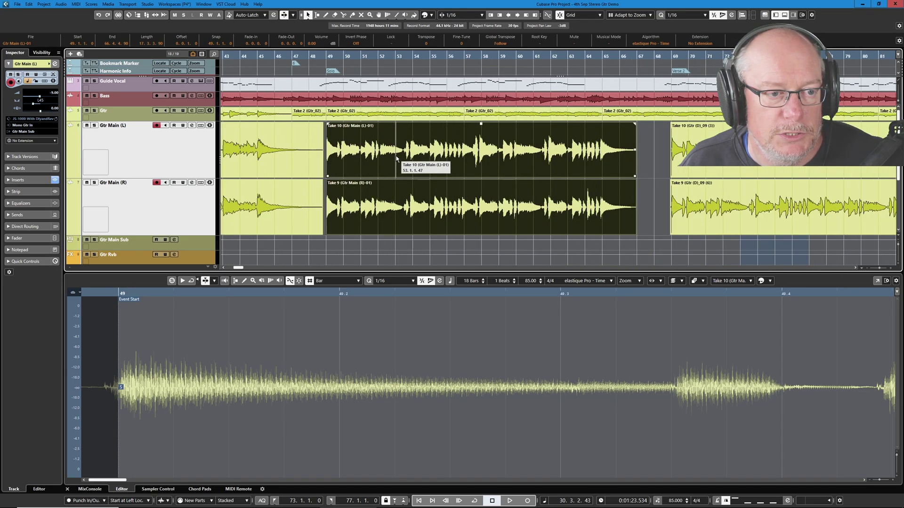
pyautogui.scroll(4, 283, 158)
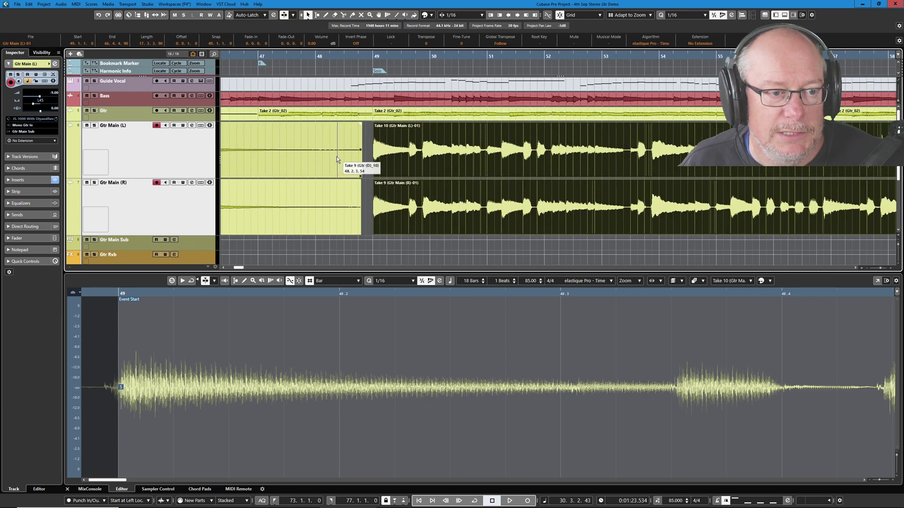
pyautogui.scroll(4, 344, 158)
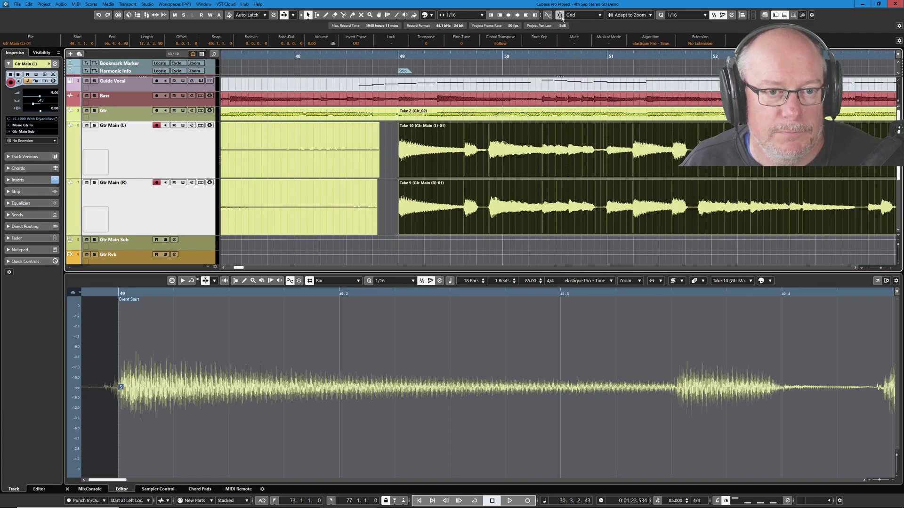
pyautogui.scroll(2, 391, 181)
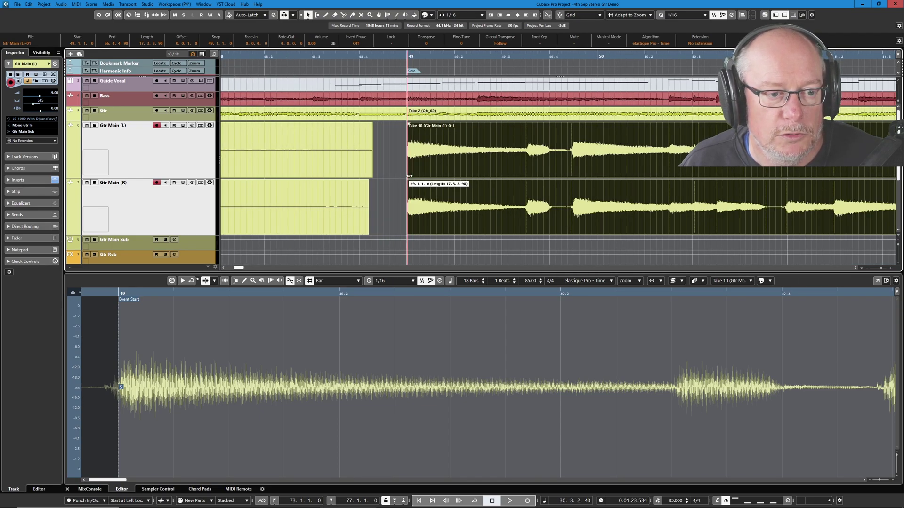
pyautogui.moveTo(410, 176)
pyautogui.mouseDown()
pyautogui.moveTo(395, 175)
pyautogui.moveTo(402, 169)
pyautogui.mouseUp()
pyautogui.click(393, 135)
pyautogui.moveTo(401, 124); pyautogui.dragTo(404, 124)
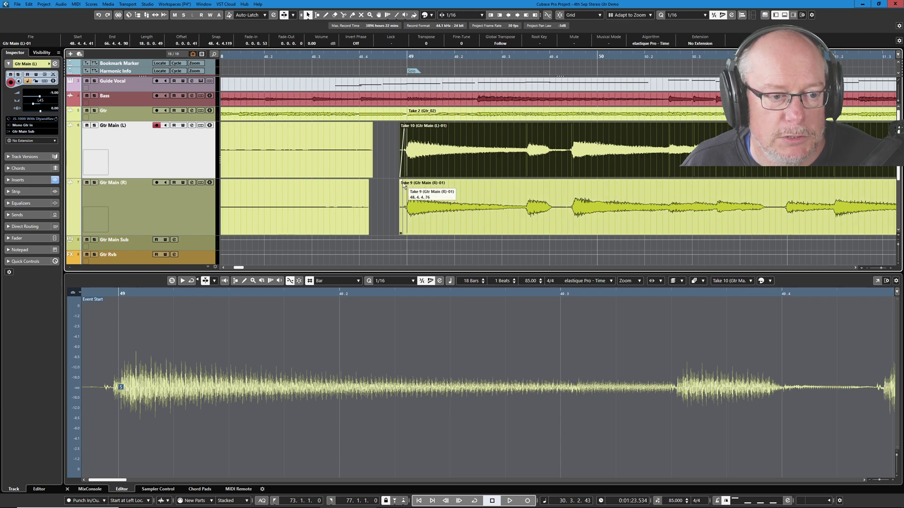
pyautogui.moveTo(397, 200); pyautogui.dragTo(410, 184)
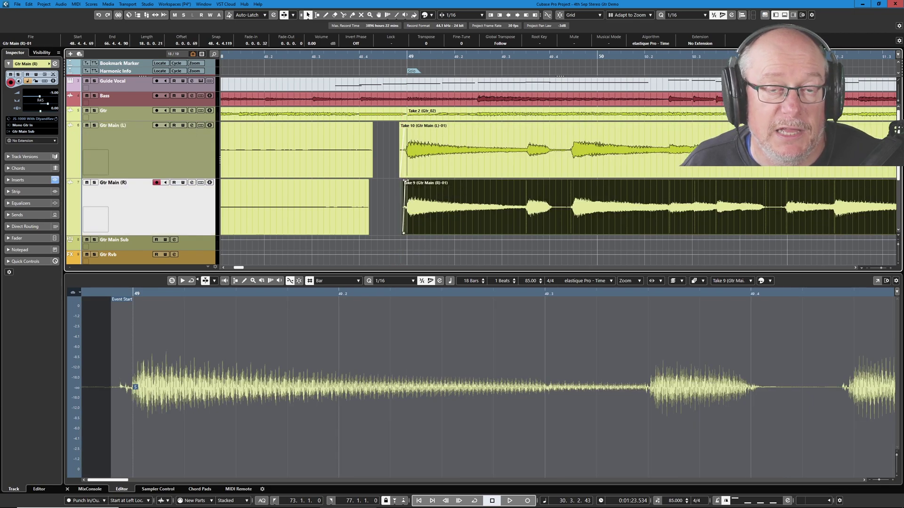
pyautogui.press('g')
pyautogui.press('g')
pyautogui.press('g')
pyautogui.press('g')
pyautogui.press('g')
pyautogui.press('g')
pyautogui.press('g')
pyautogui.press('g')
pyautogui.press('g')
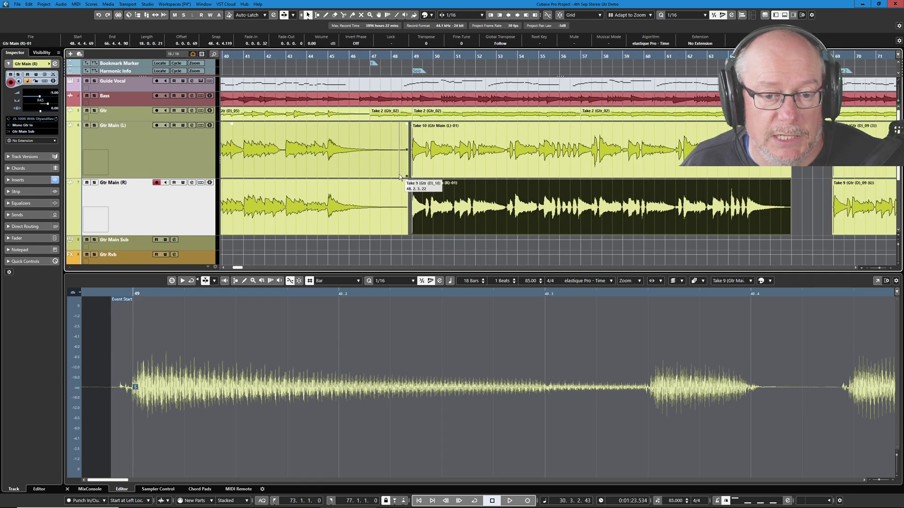
# Shorten both bar-49 takes' ends to about 66.4.2.110, then deselect and zoom out
pyautogui.press('h')
pyautogui.press('h')
pyautogui.press('h')
pyautogui.press('h')
pyautogui.press('h')
pyautogui.press('h')
pyautogui.press('h')
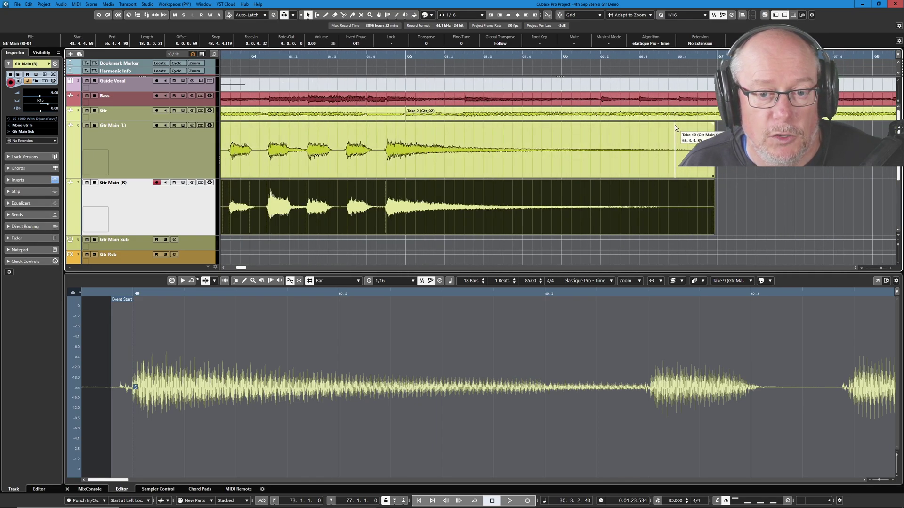
pyautogui.moveTo(710, 173); pyautogui.dragTo(697, 232)
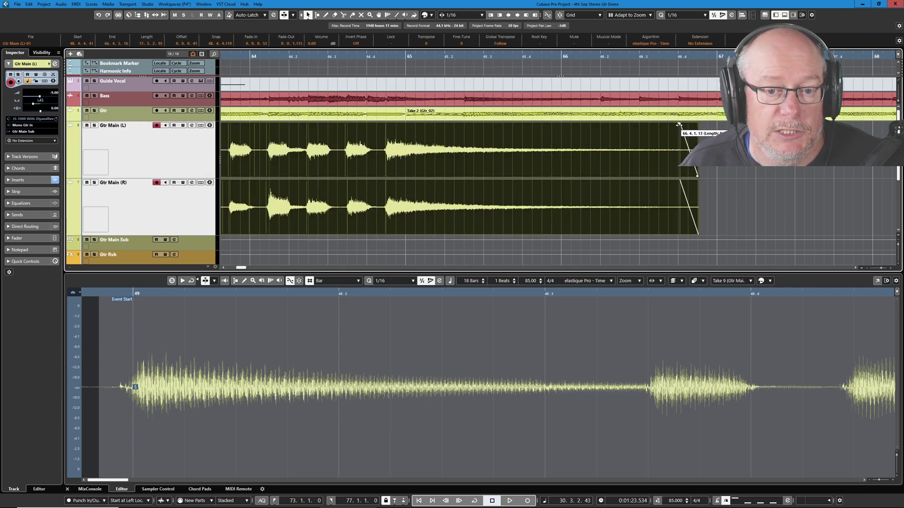
pyautogui.hotkey('ctrl', 'shift', 'a')
pyautogui.press('g')
pyautogui.press('g')
pyautogui.press('g')
pyautogui.press('g')
pyautogui.press('g')
pyautogui.press('g')
pyautogui.press('g')
pyautogui.press('g')
pyautogui.press('g')
pyautogui.press('g')
pyautogui.press('g')
pyautogui.press('g')
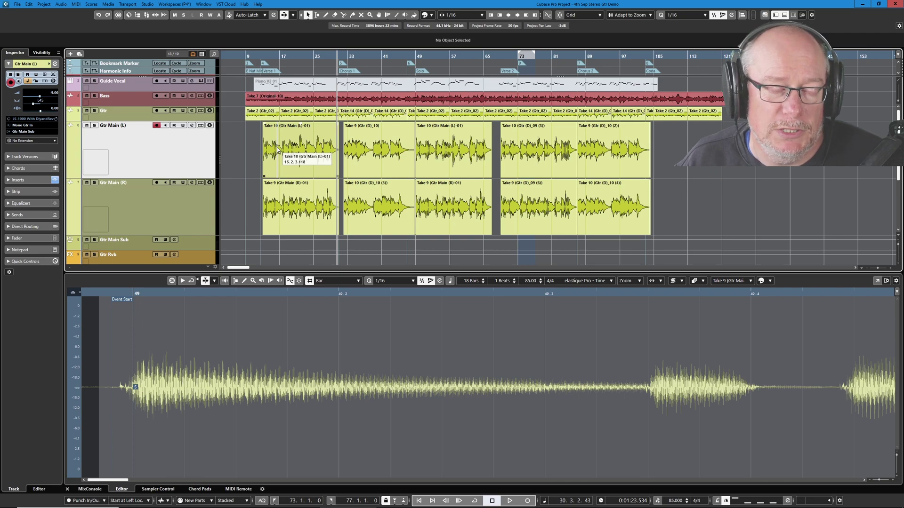
# Extend Take 9's start on Gtr Main (L) from after bar 32 back to 31.1.1.44
pyautogui.scroll(5, 411, 188)
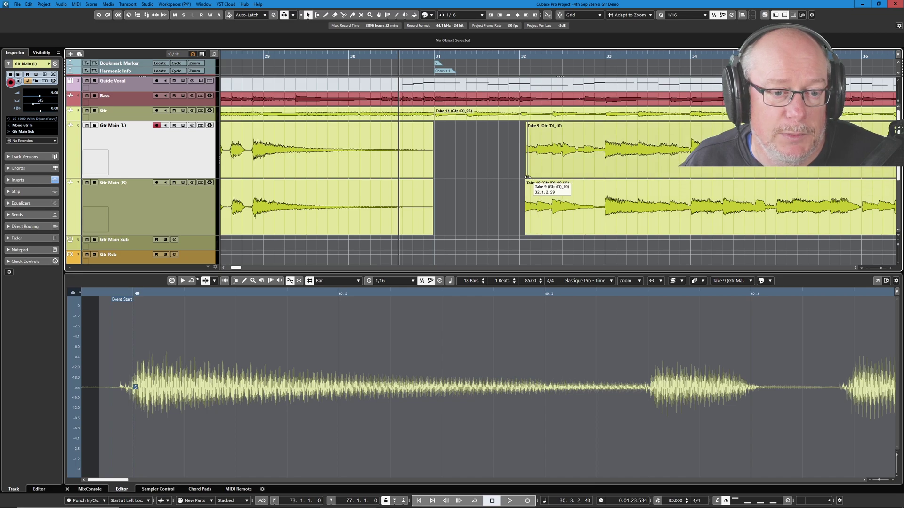
pyautogui.moveTo(527, 177); pyautogui.dragTo(436, 174)
pyautogui.moveTo(434, 141); pyautogui.dragTo(437, 150)
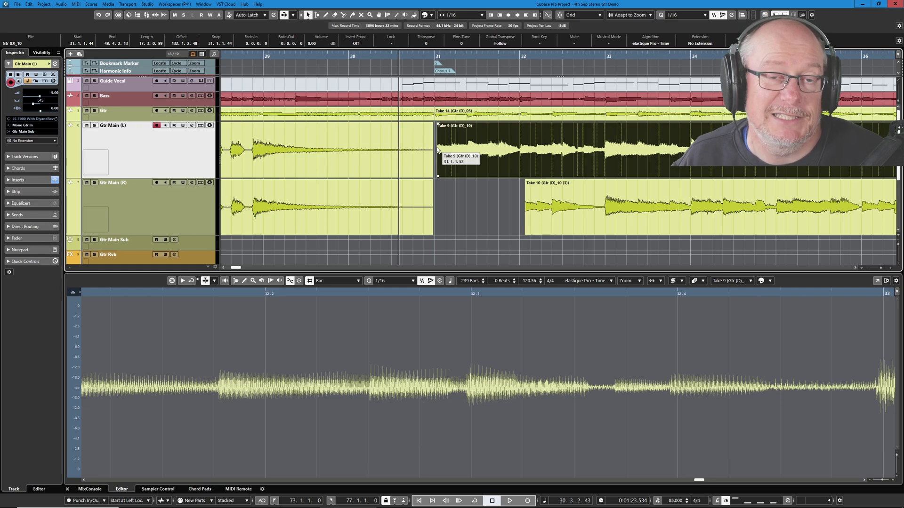